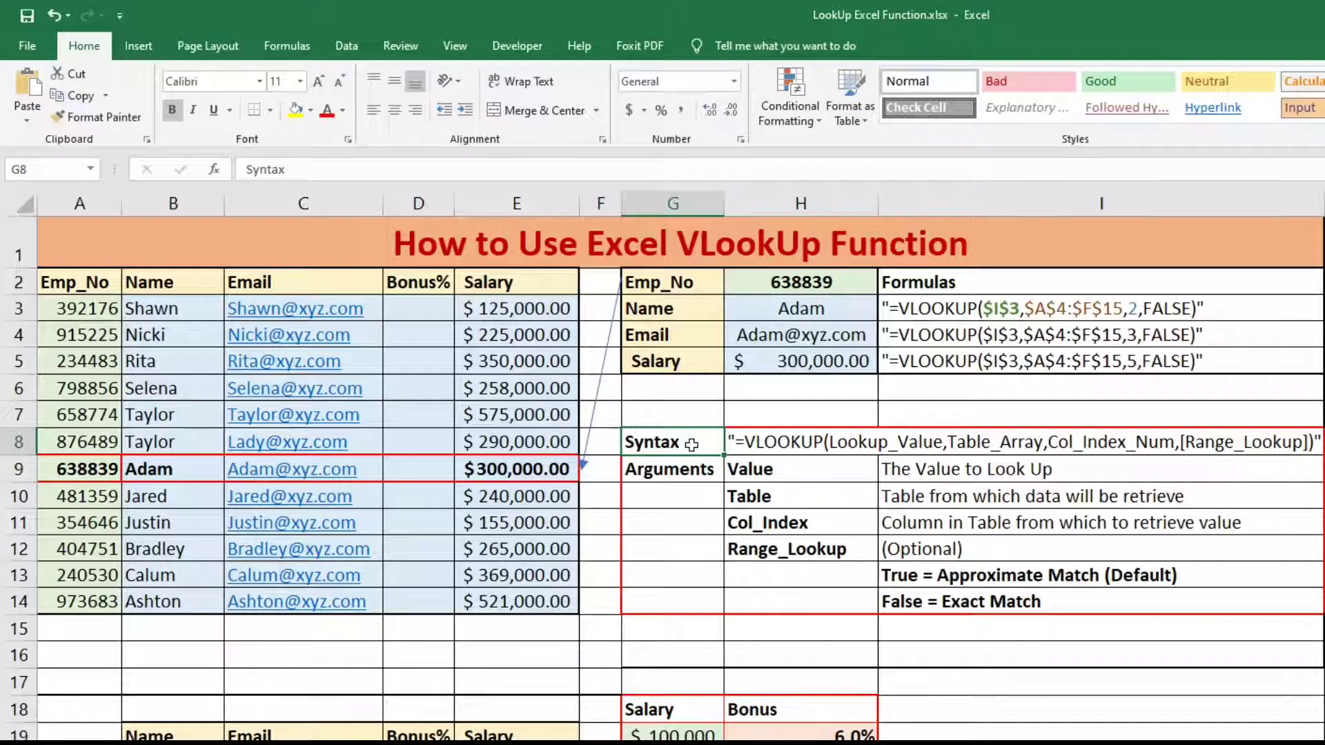
Review the VLOOKUP argument descriptions for Value, Table, Col_Index and Range_Lookup, including the True and False match options
click(737, 472)
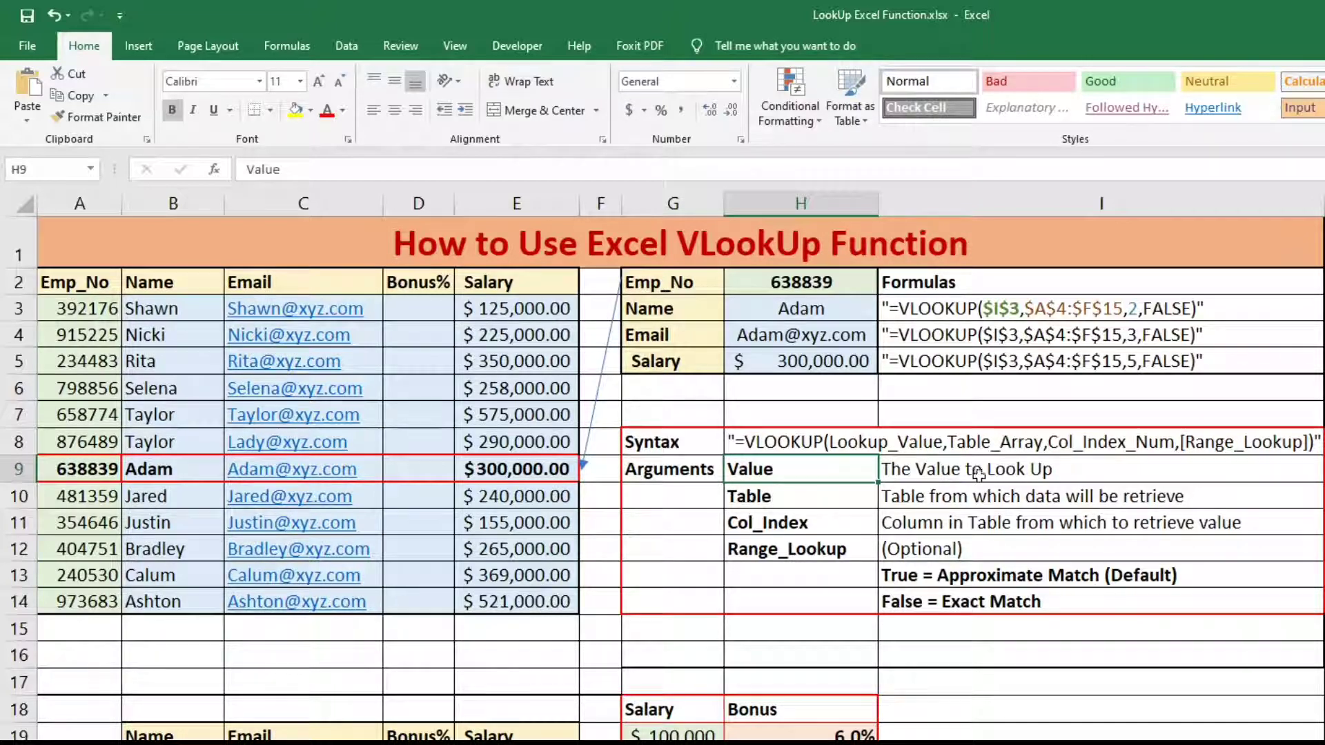
click(798, 503)
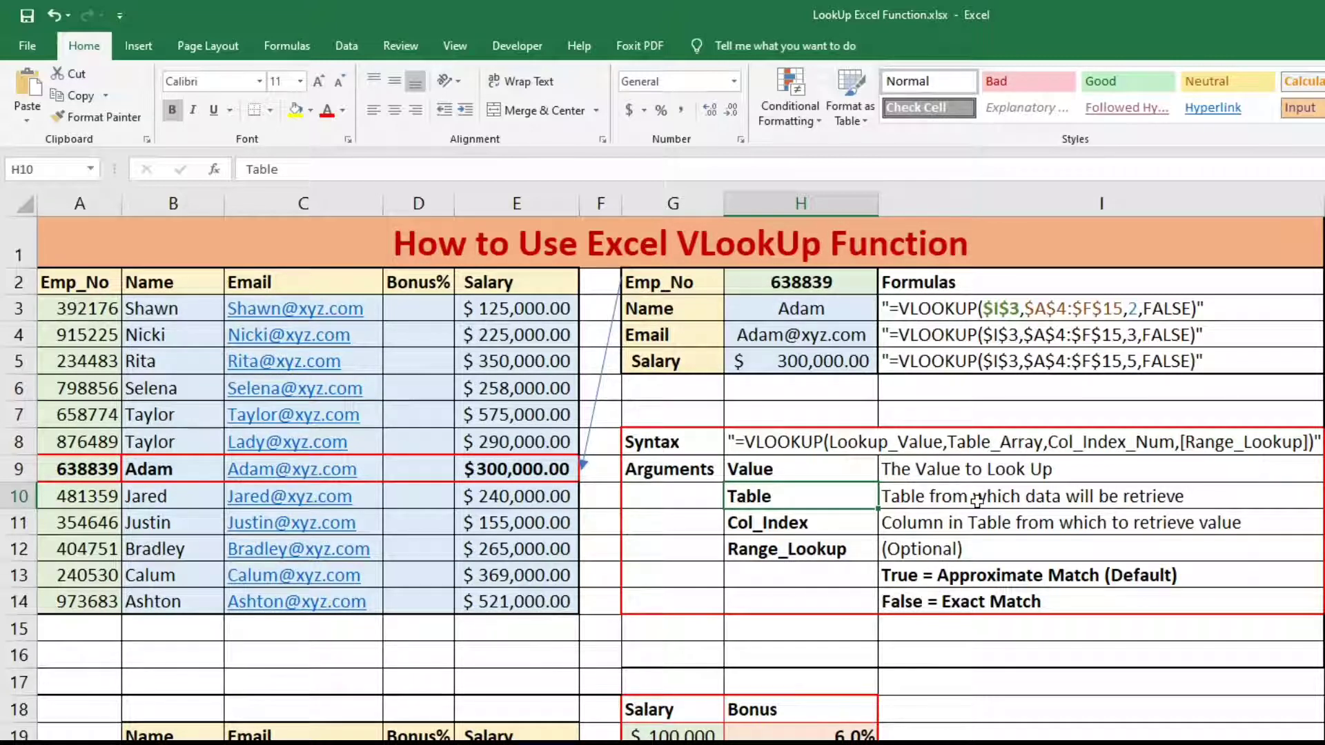
click(840, 522)
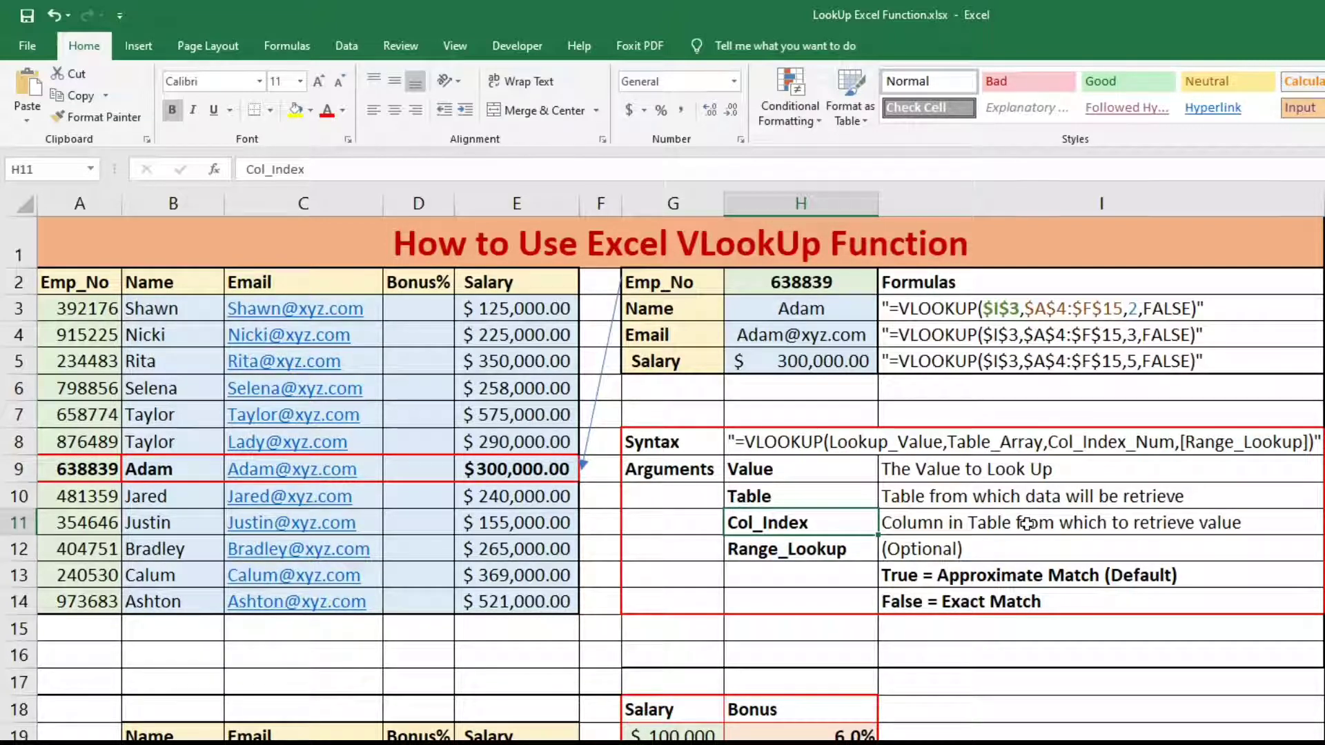
click(804, 554)
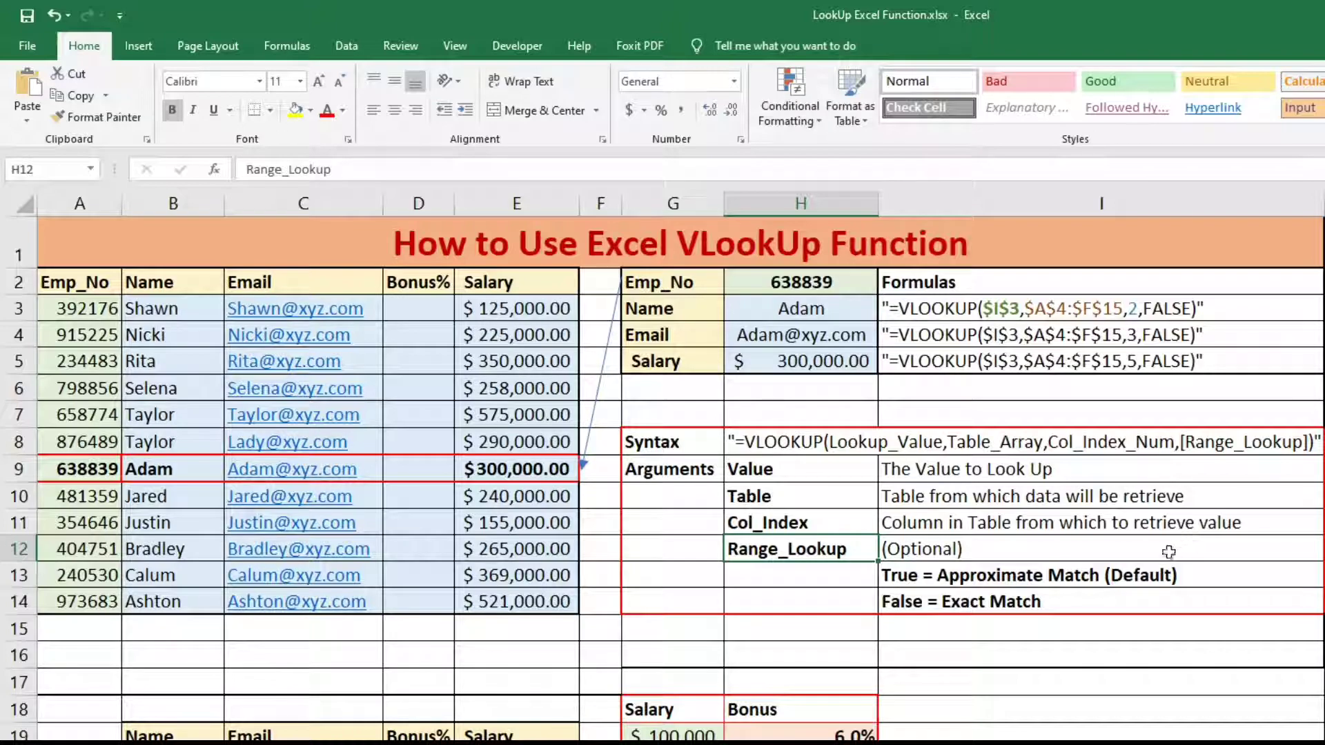
click(1055, 599)
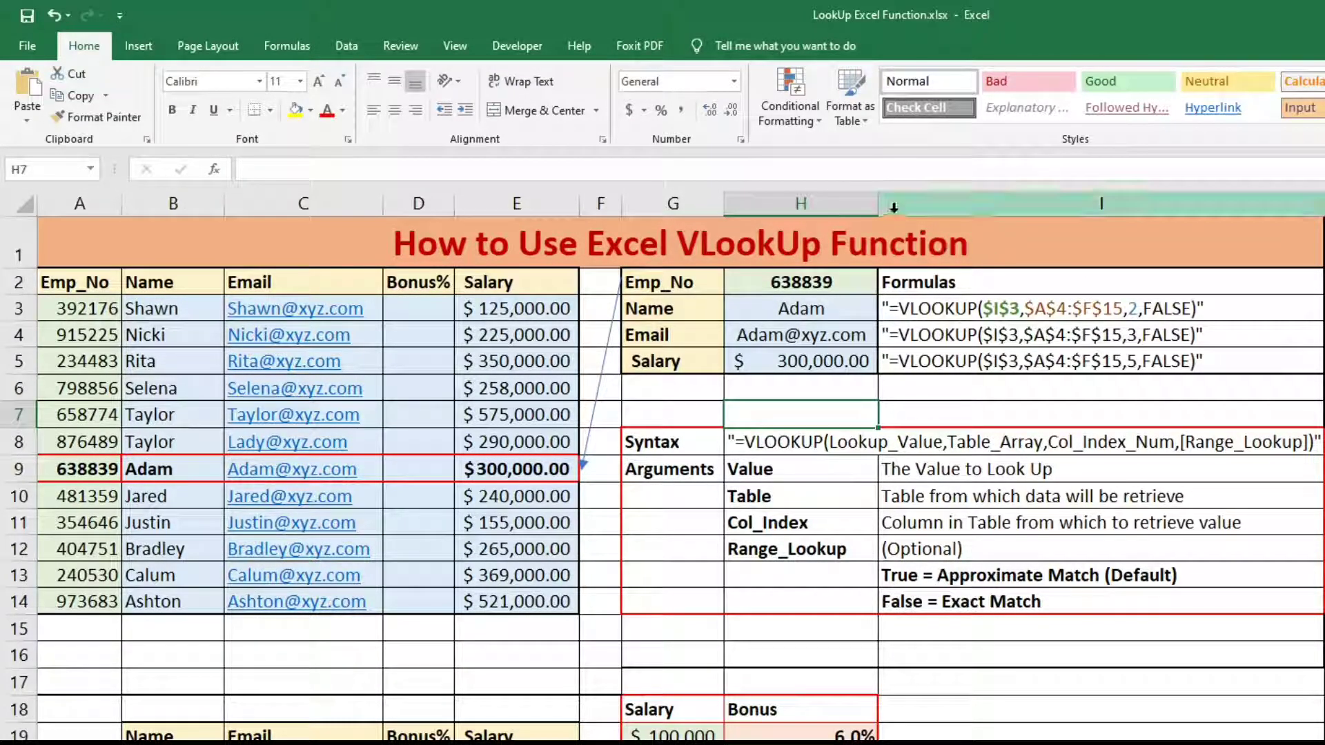
Review the Name, Email and Salary lookup results in H3:H5 against the employee number in H2 and its matching row A9:E9
click(670, 310)
click(673, 338)
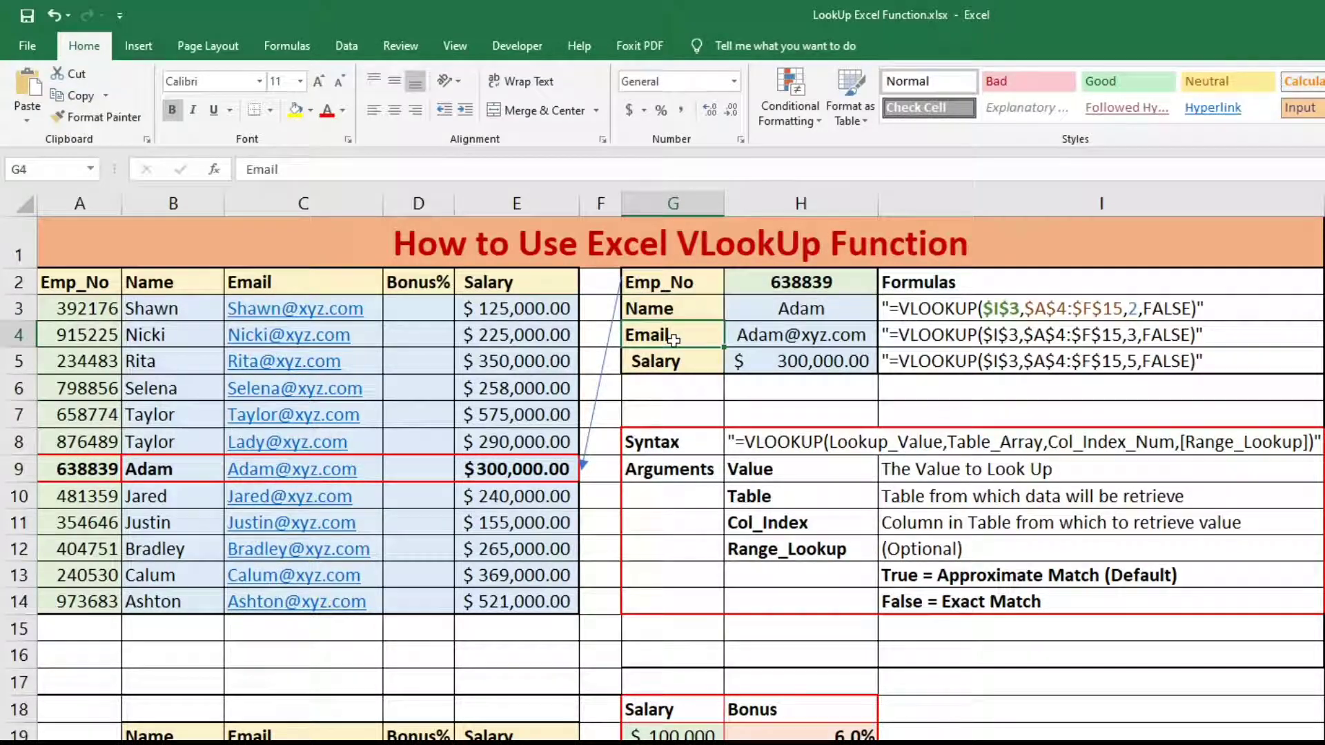
click(669, 366)
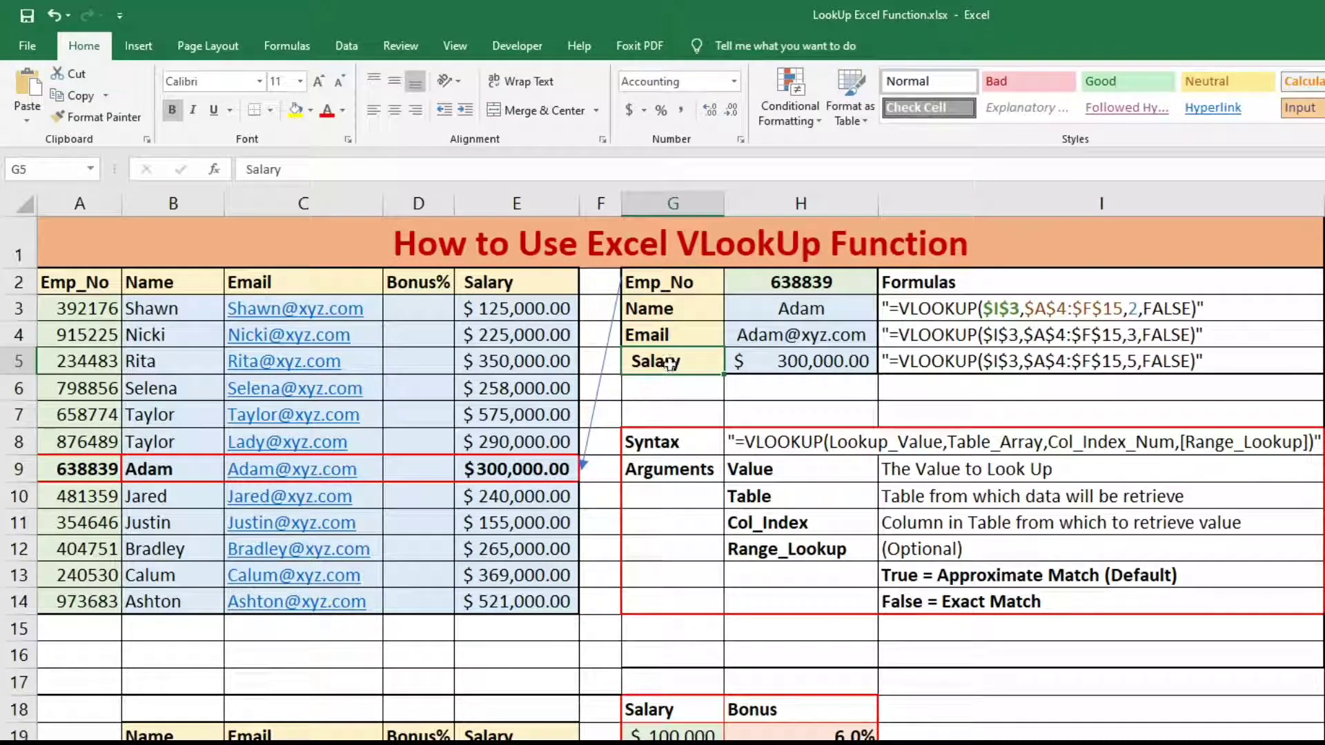
click(825, 283)
click(823, 305)
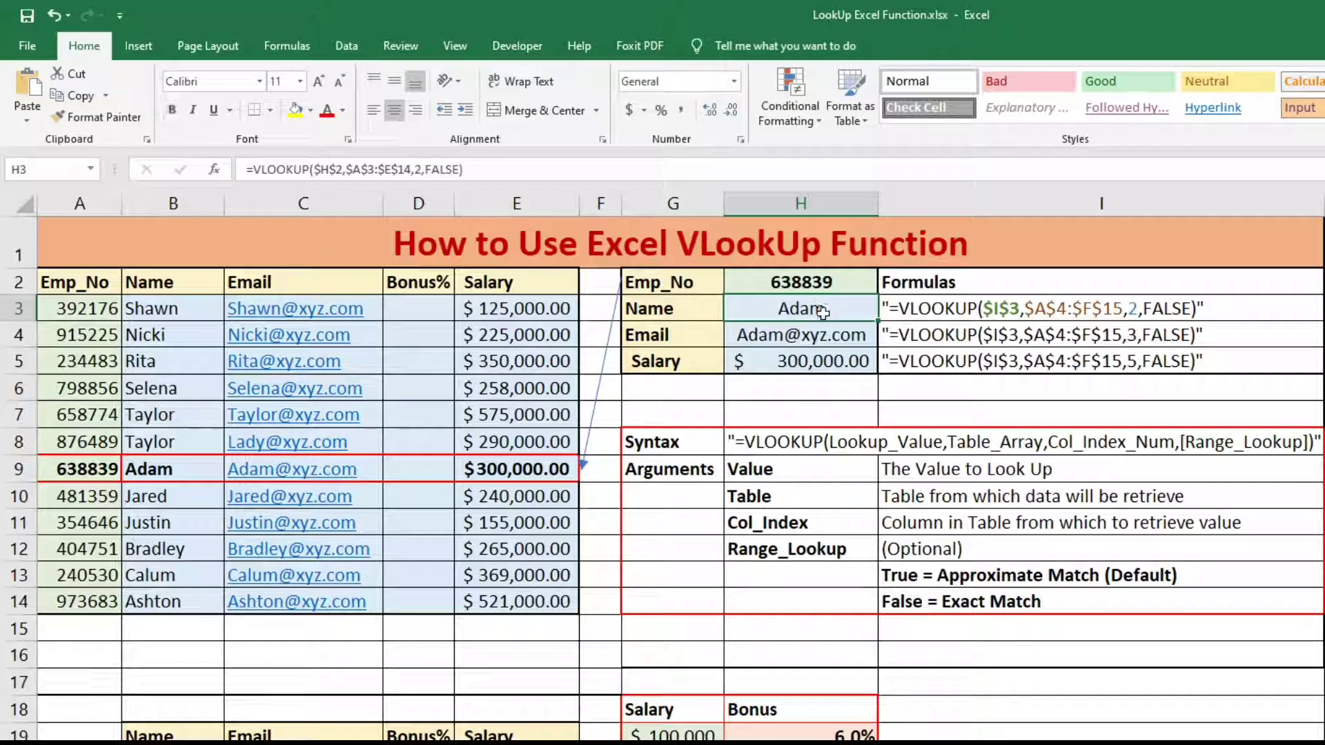
click(820, 337)
click(816, 359)
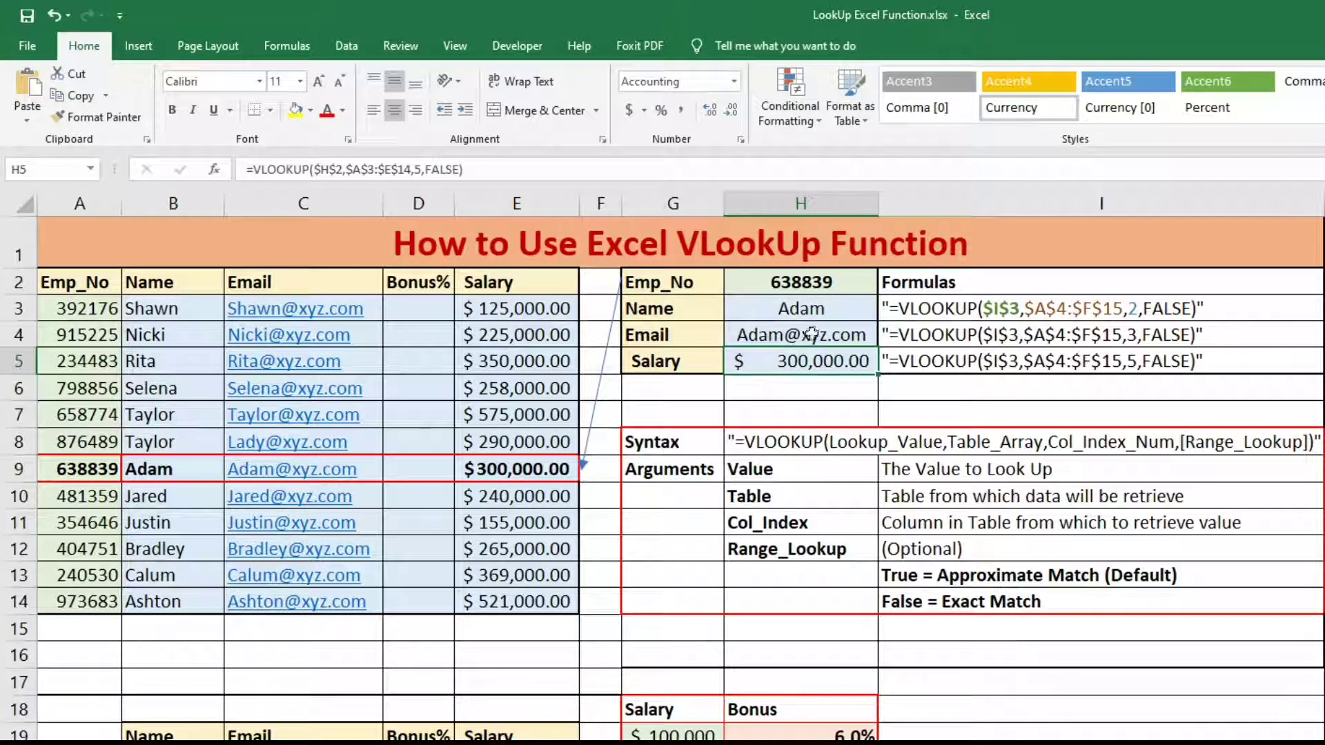
click(825, 288)
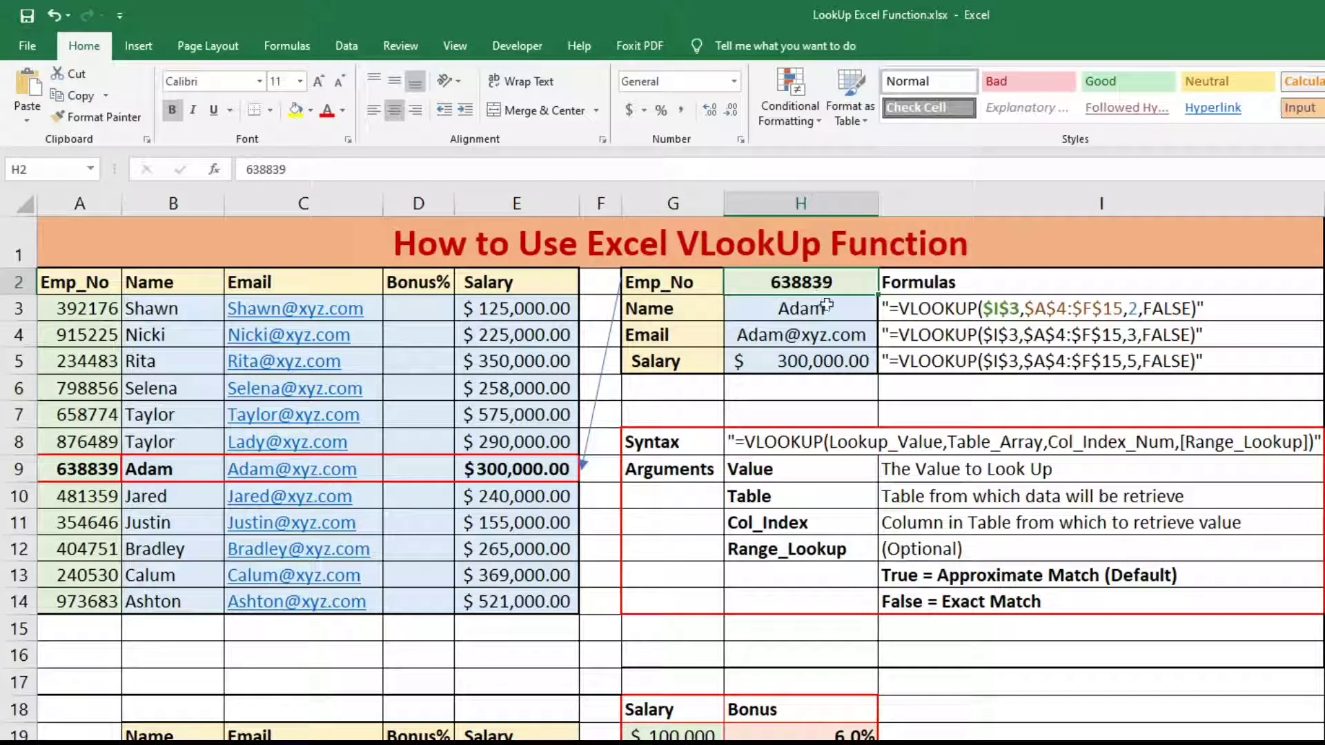
drag(69, 469, 529, 464)
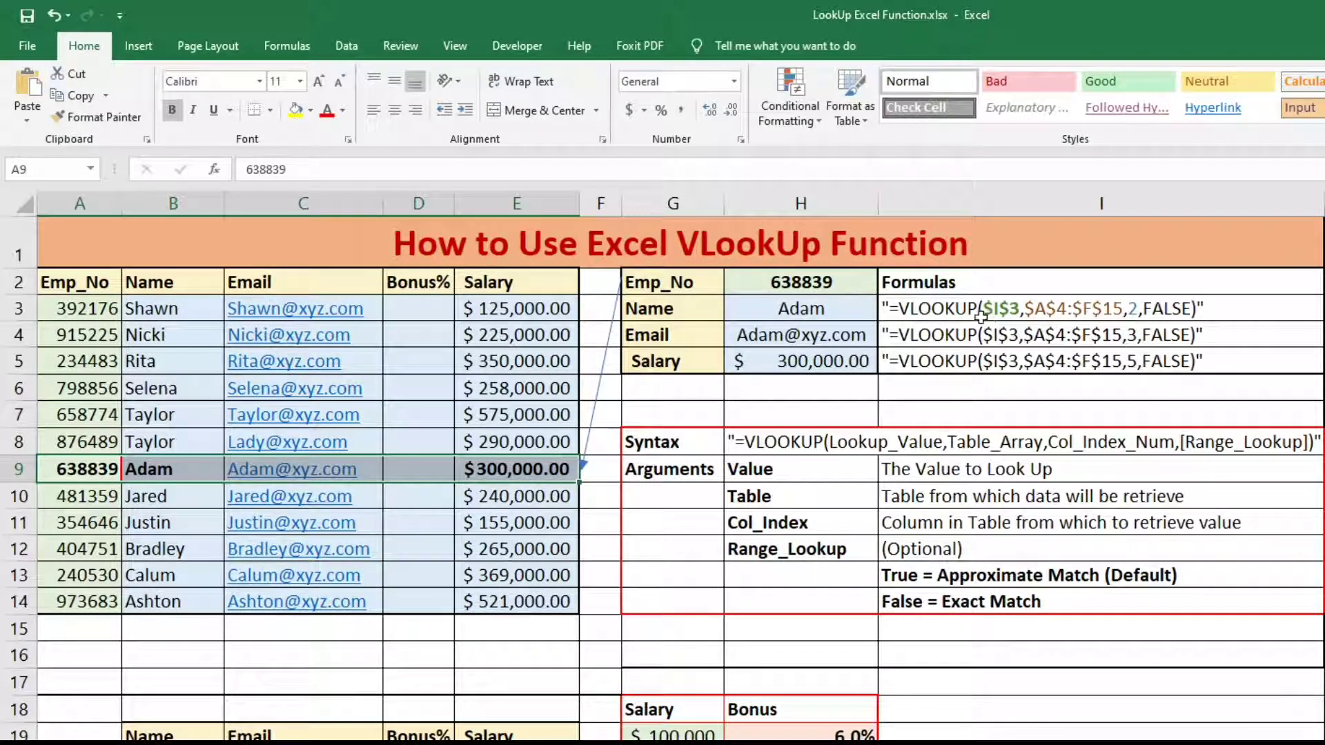
Examine each argument of the VLOOKUP formula in H3, plus the sample Email and Salary formulas in I4 and I5
click(817, 310)
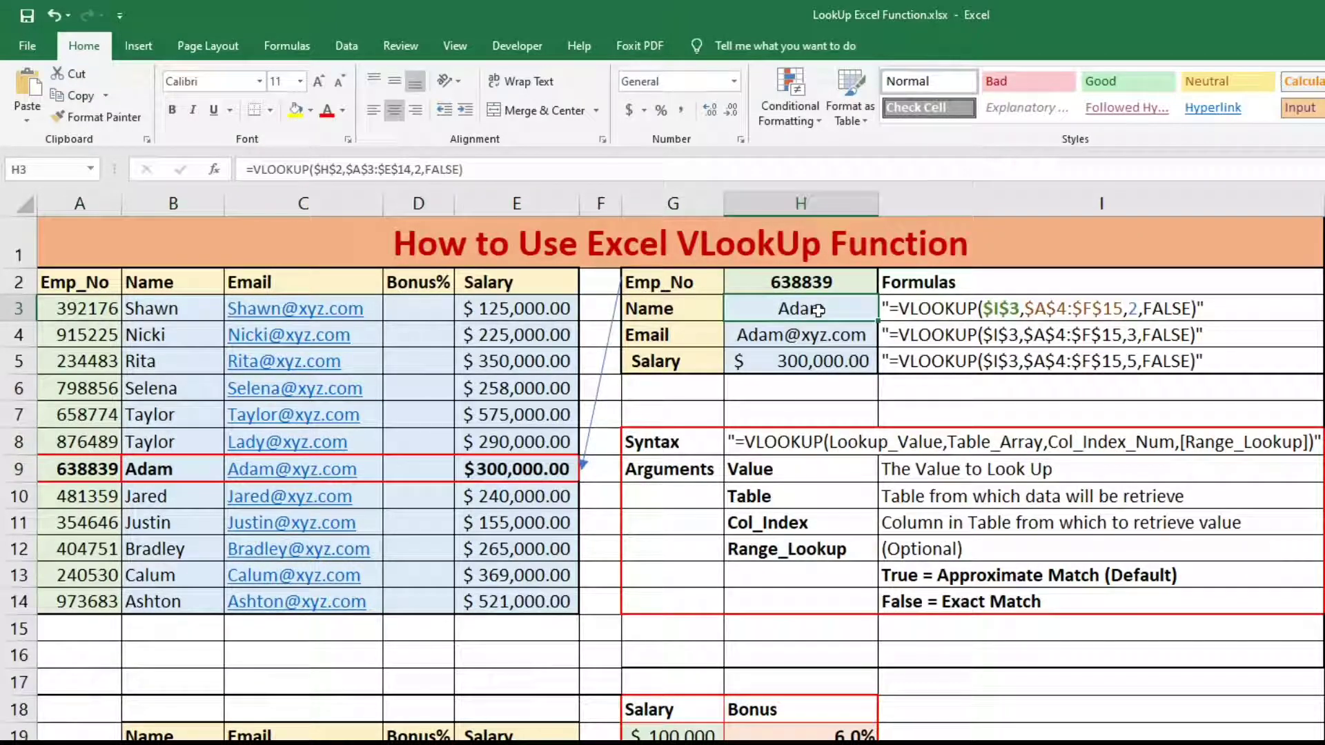
double_click(818, 309)
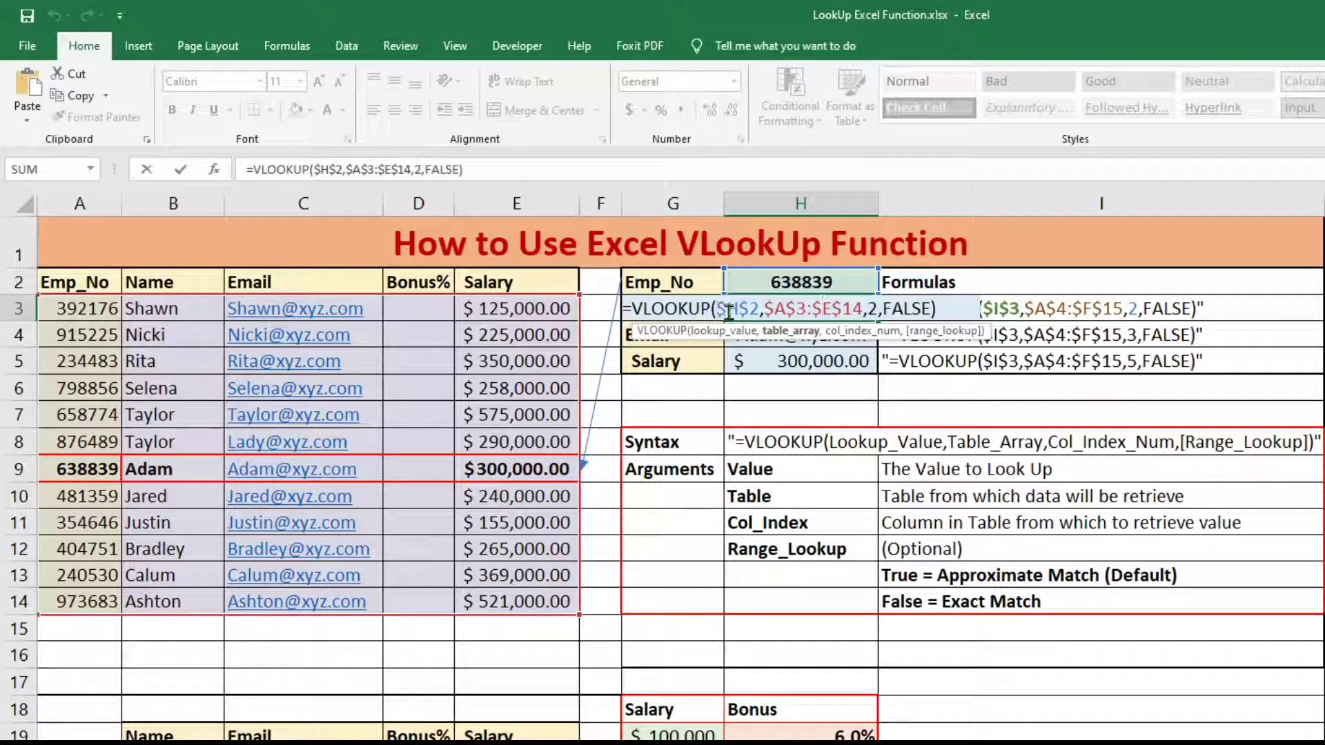
drag(759, 309, 717, 308)
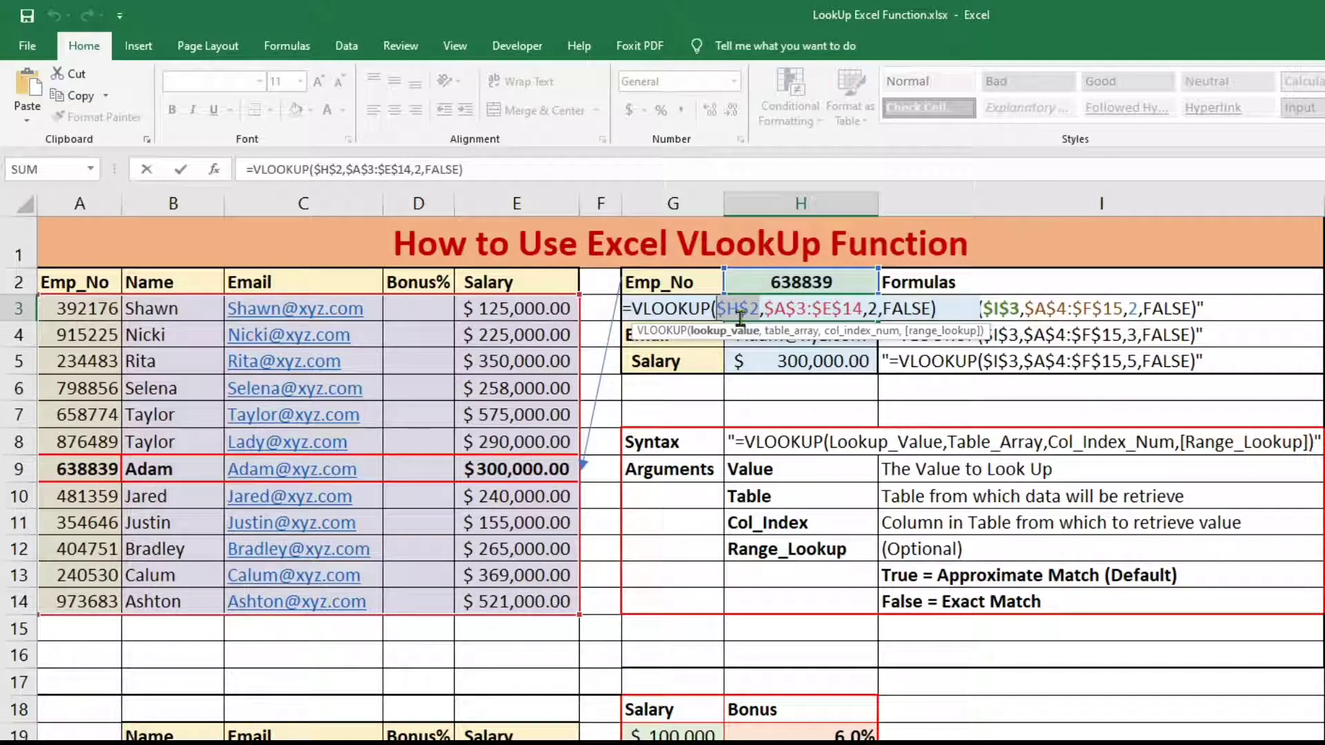
drag(764, 309, 861, 309)
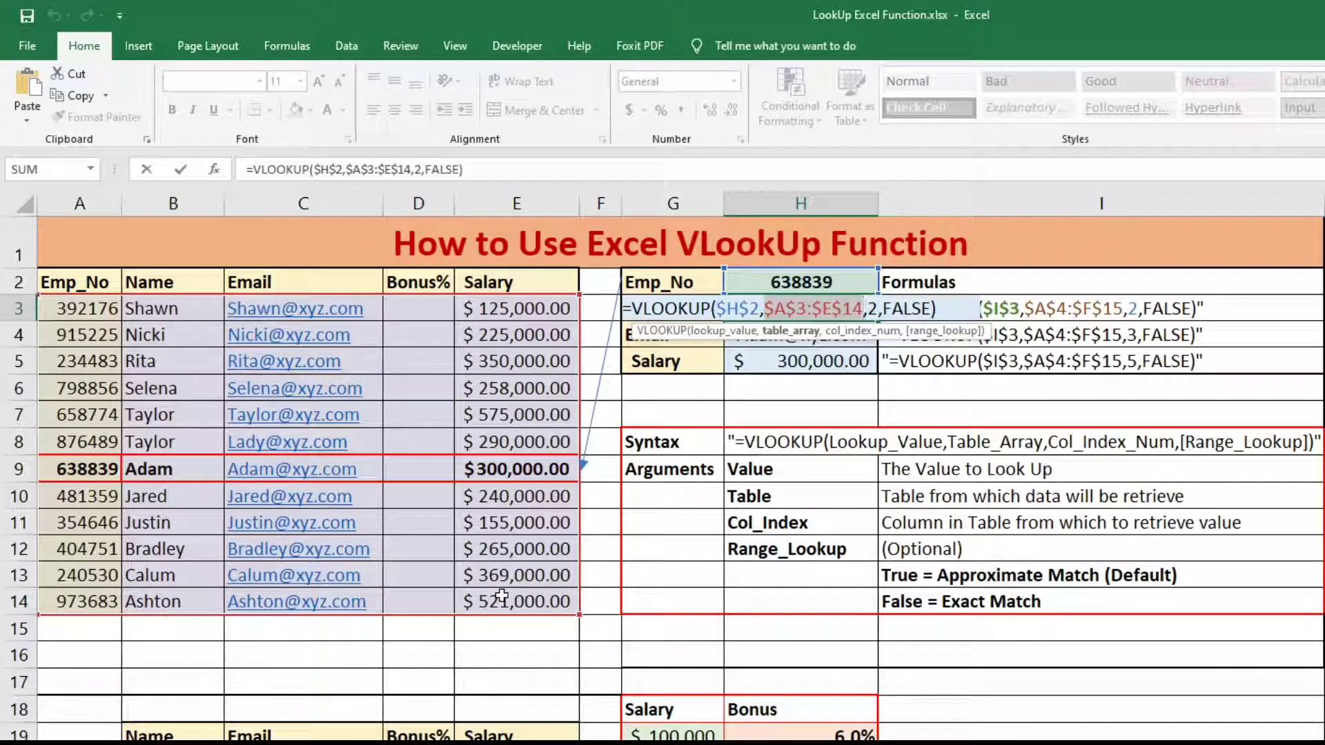
click(875, 308)
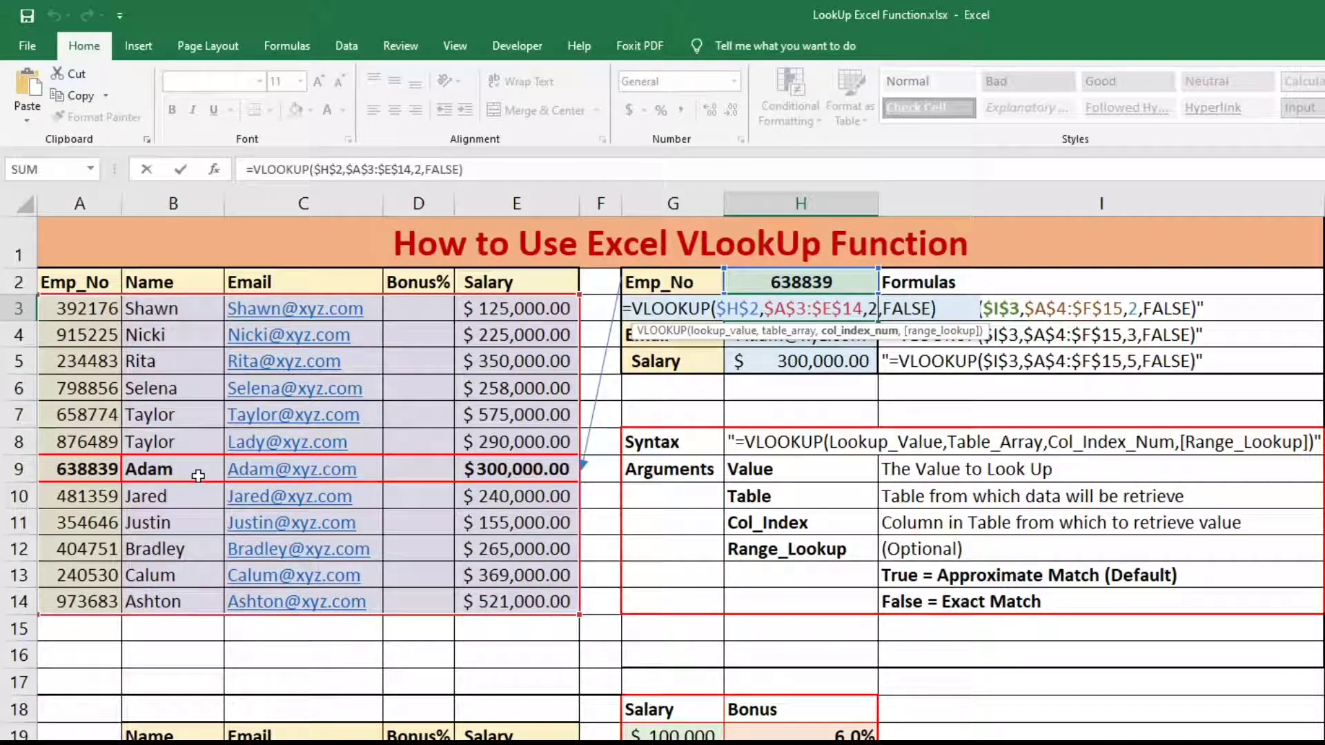
click(896, 310)
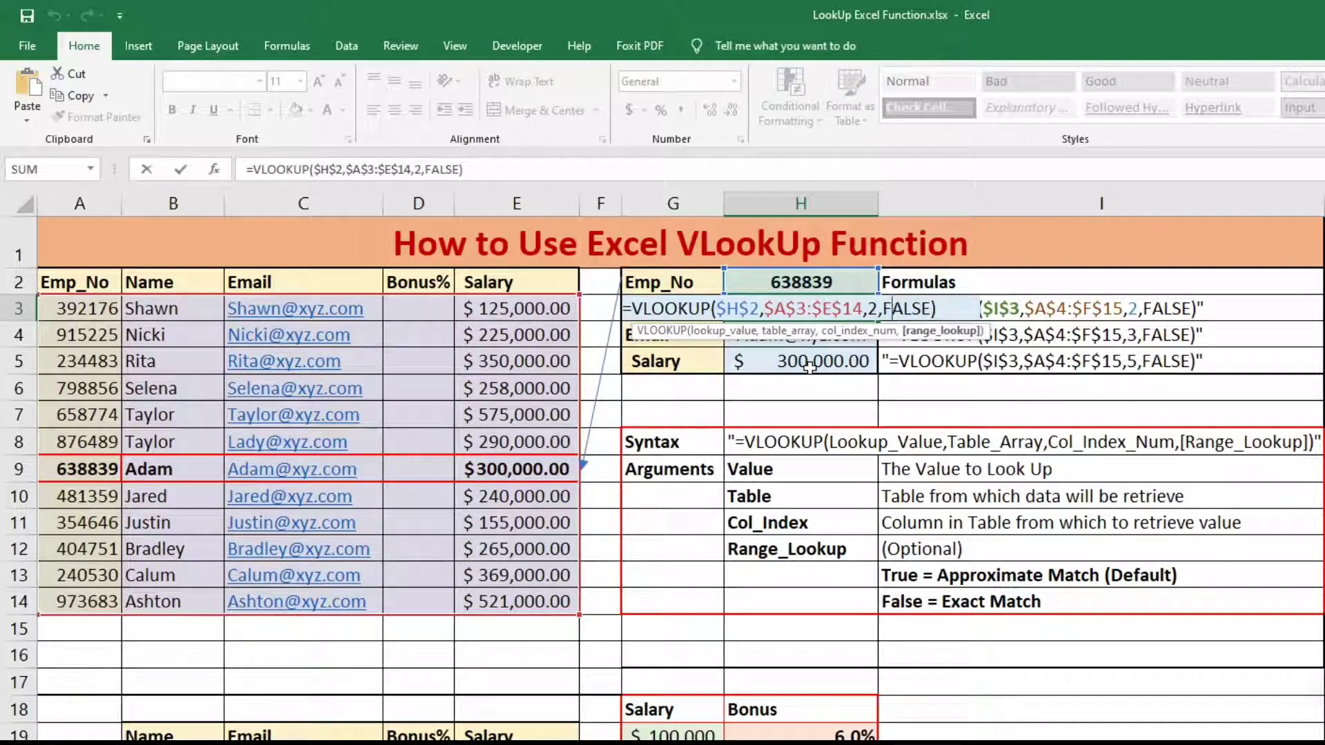
click(876, 309)
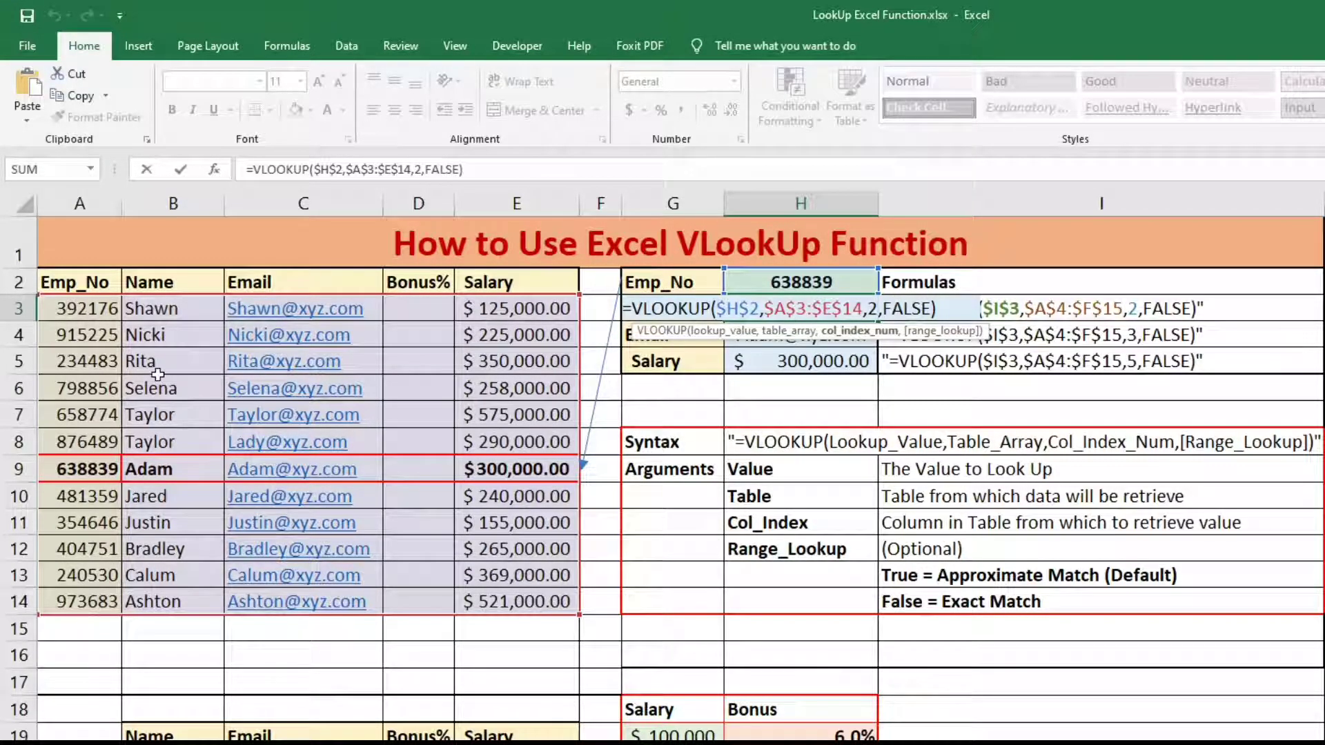
click(1147, 337)
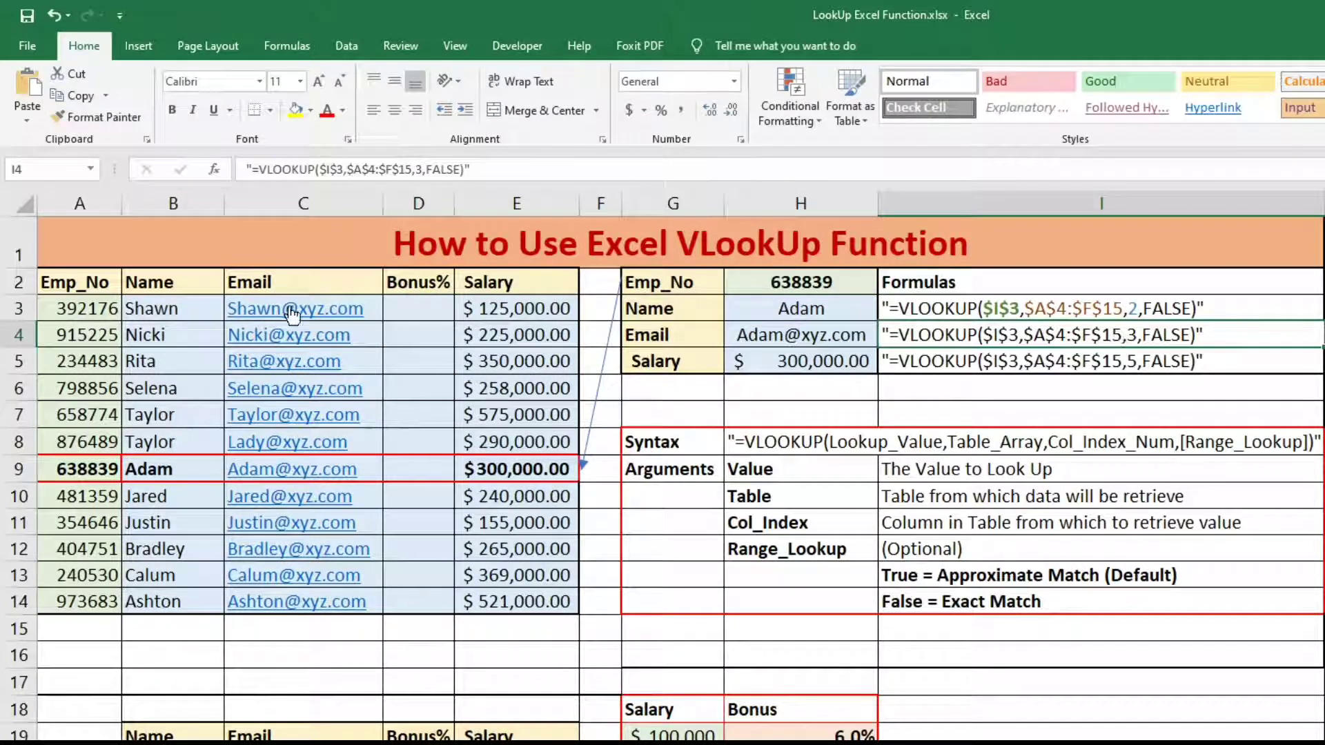
click(1130, 362)
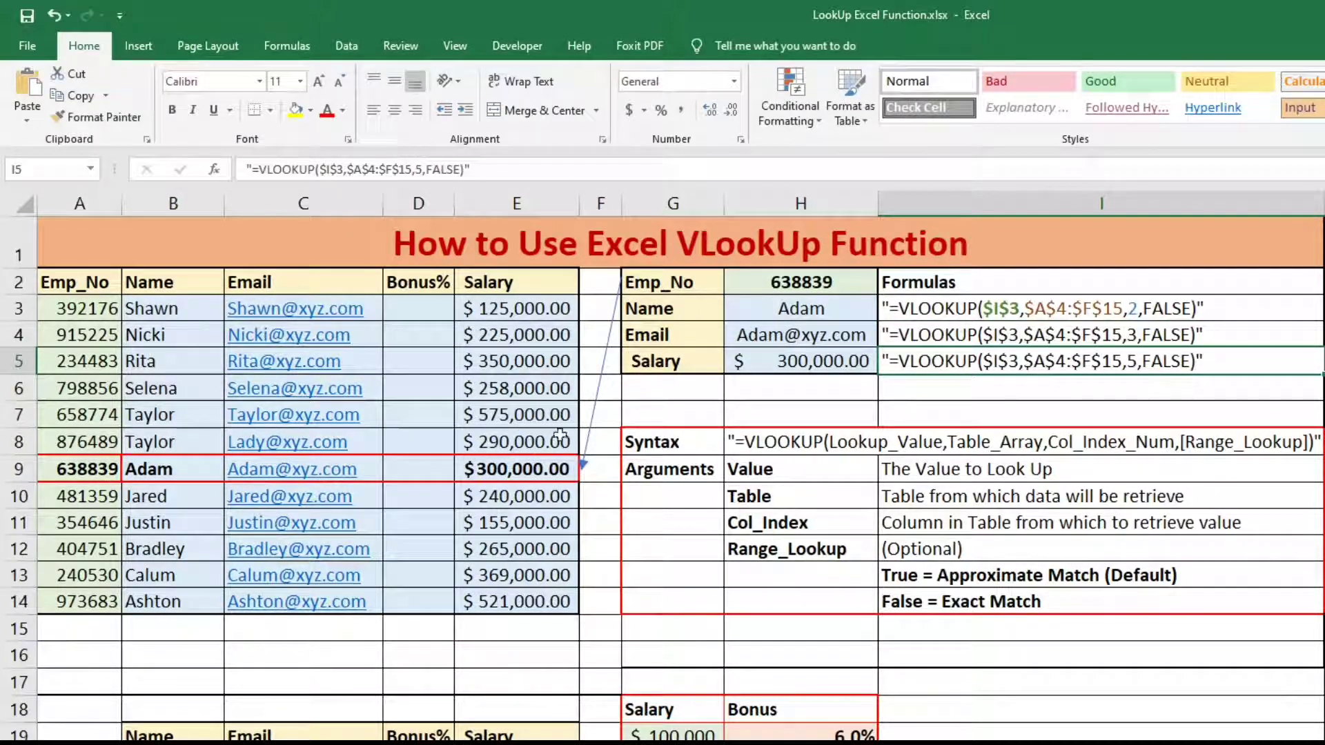
Inspect the absolute references used for the lookup value and table array in H3, leaving the formula as it is
double_click(813, 311)
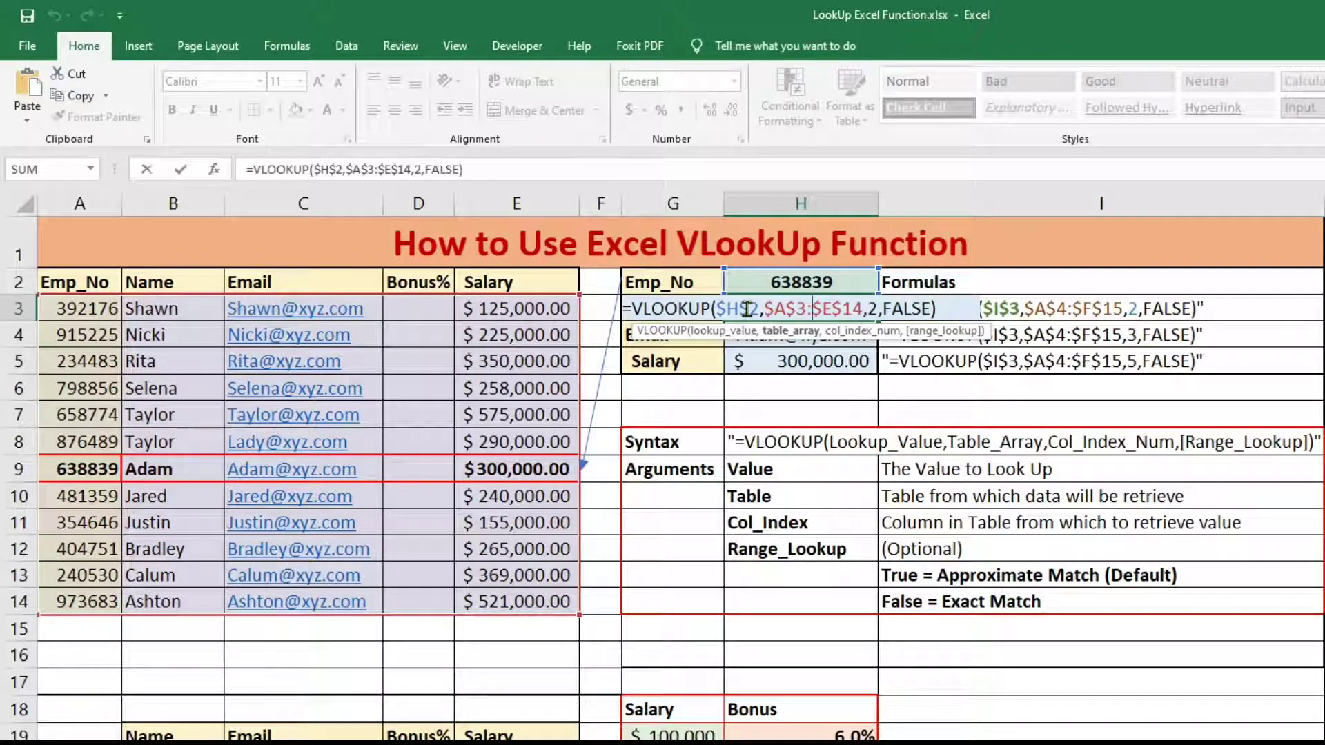
drag(763, 309, 719, 308)
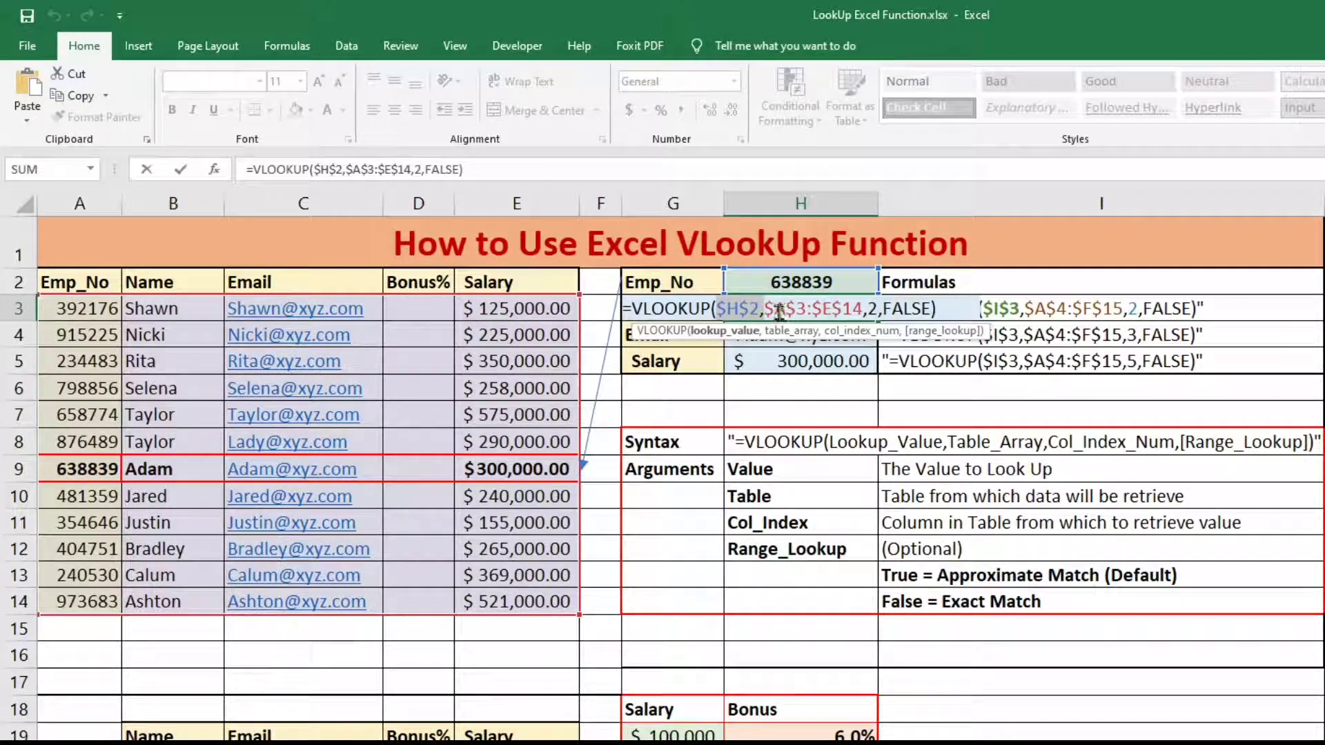
drag(764, 309, 856, 308)
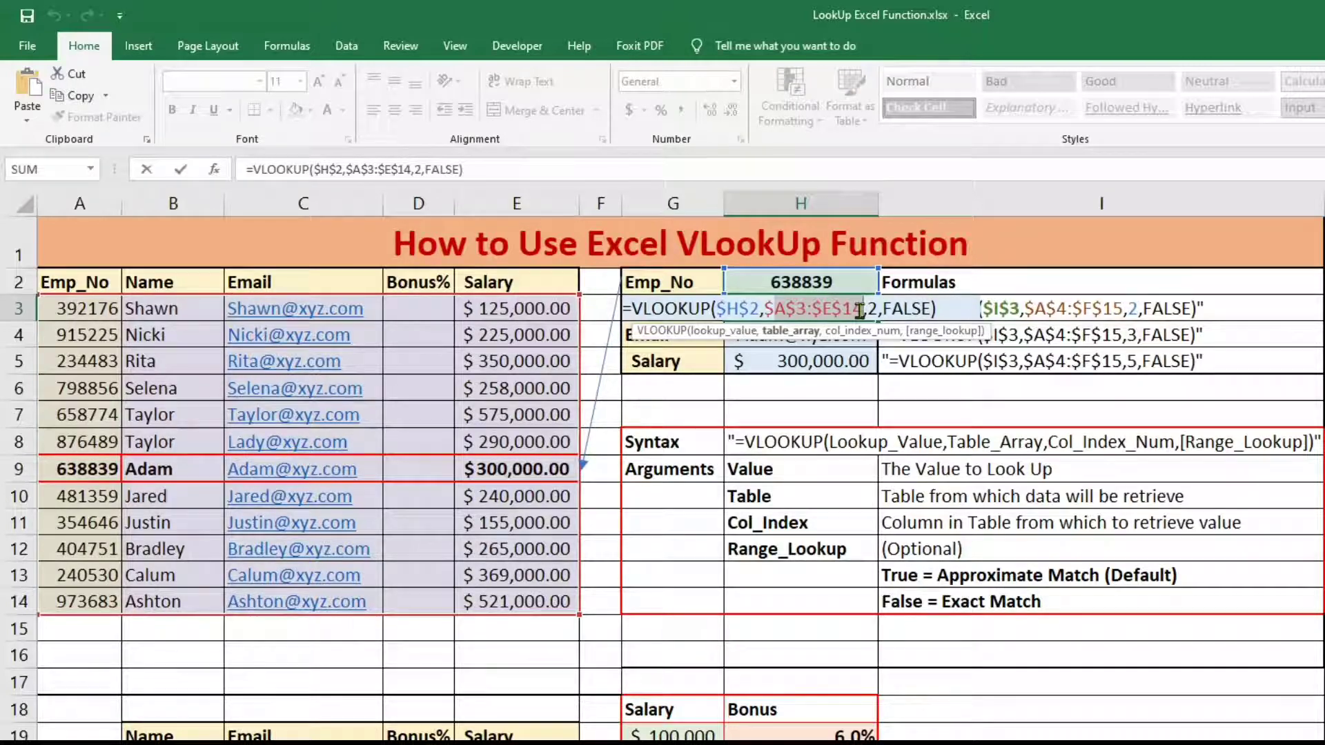
key(Escape)
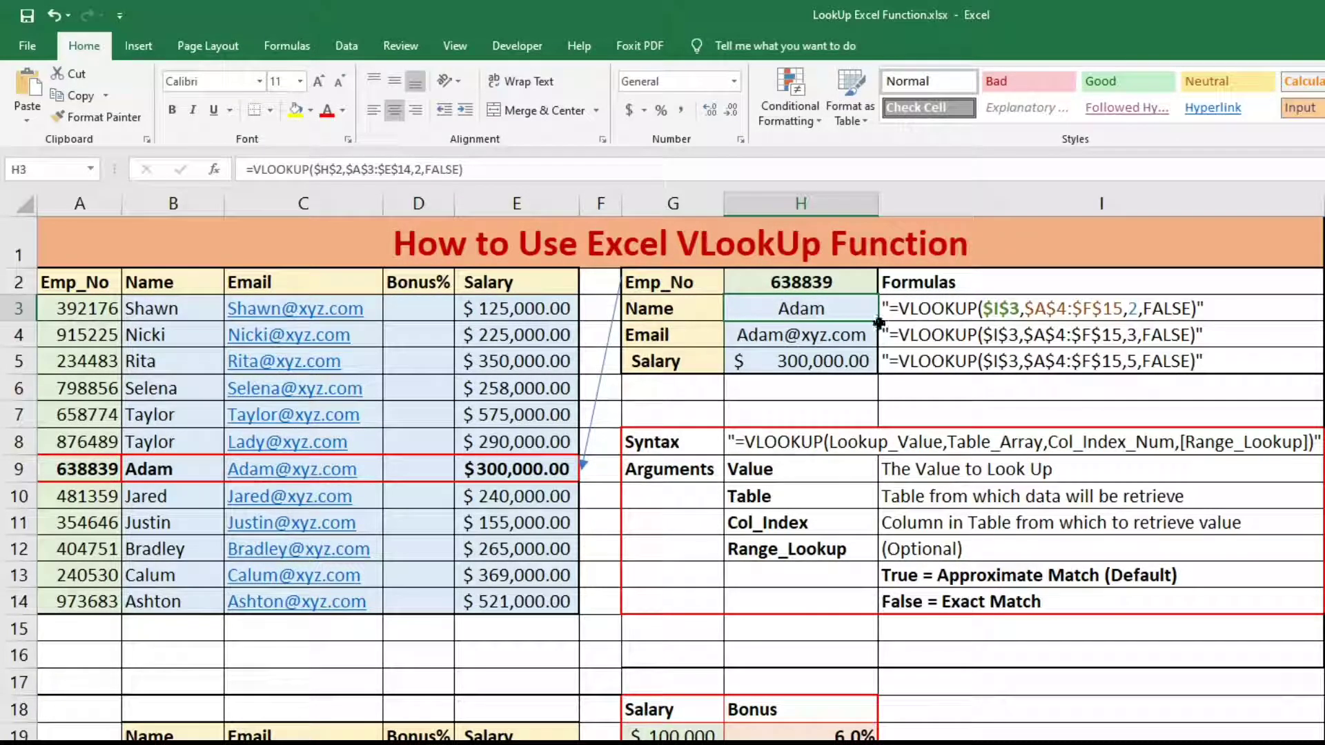
Fill the VLOOKUP formula from H3 down through H5 and set the column index in the Email formula in H4 to 3
drag(878, 322, 868, 365)
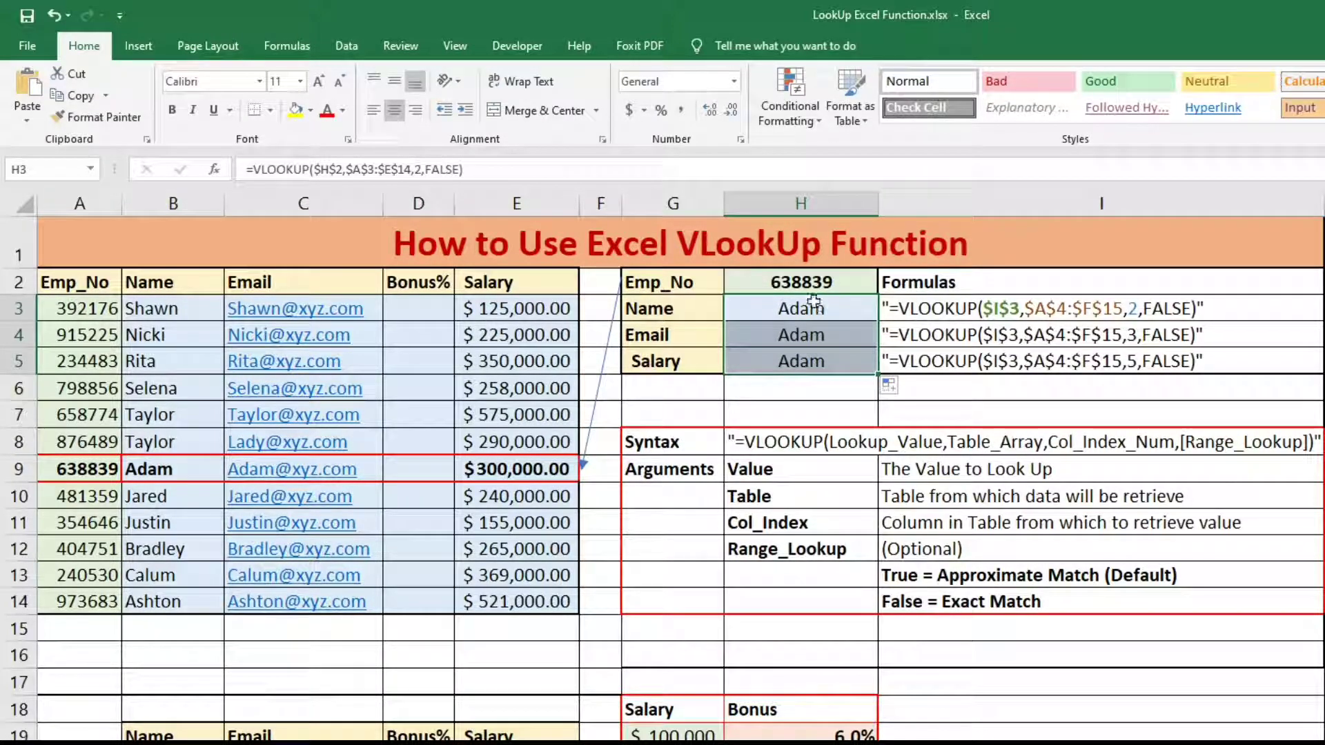
click(801, 336)
double_click(801, 336)
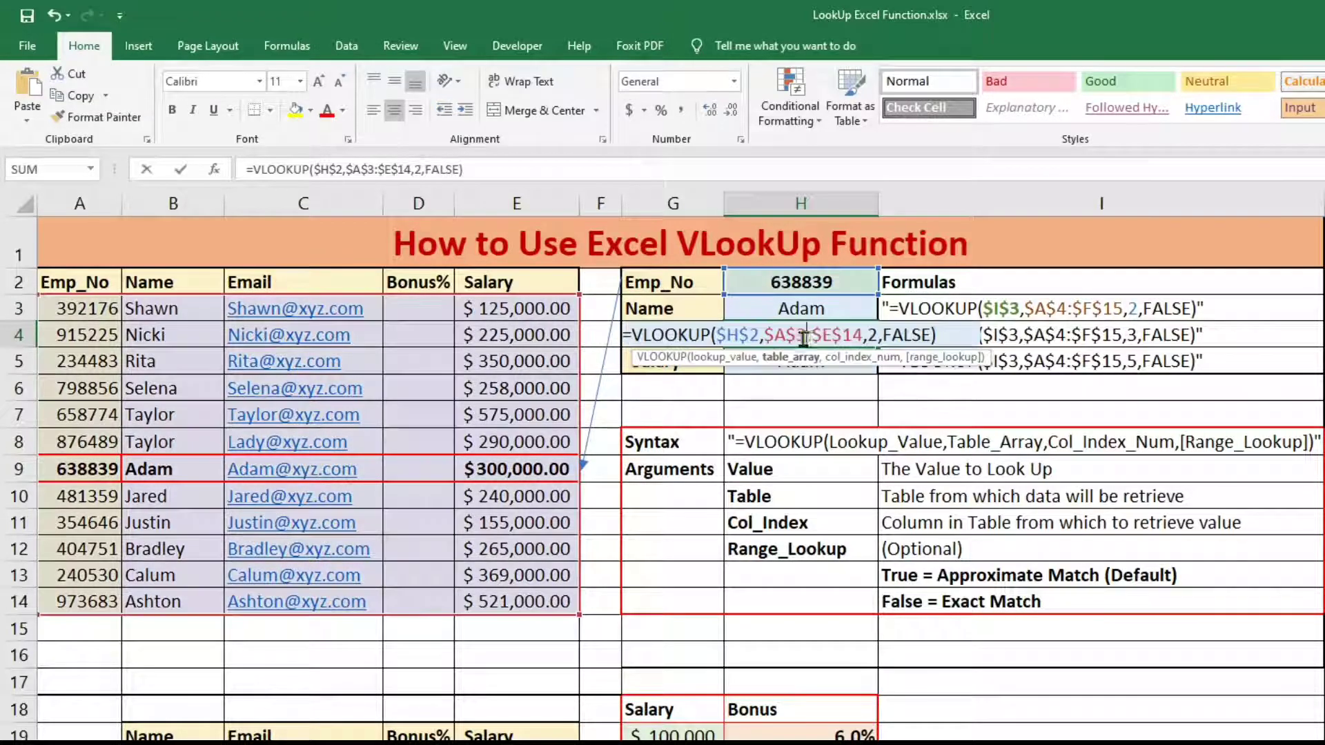
click(876, 335)
key(BackSpace)
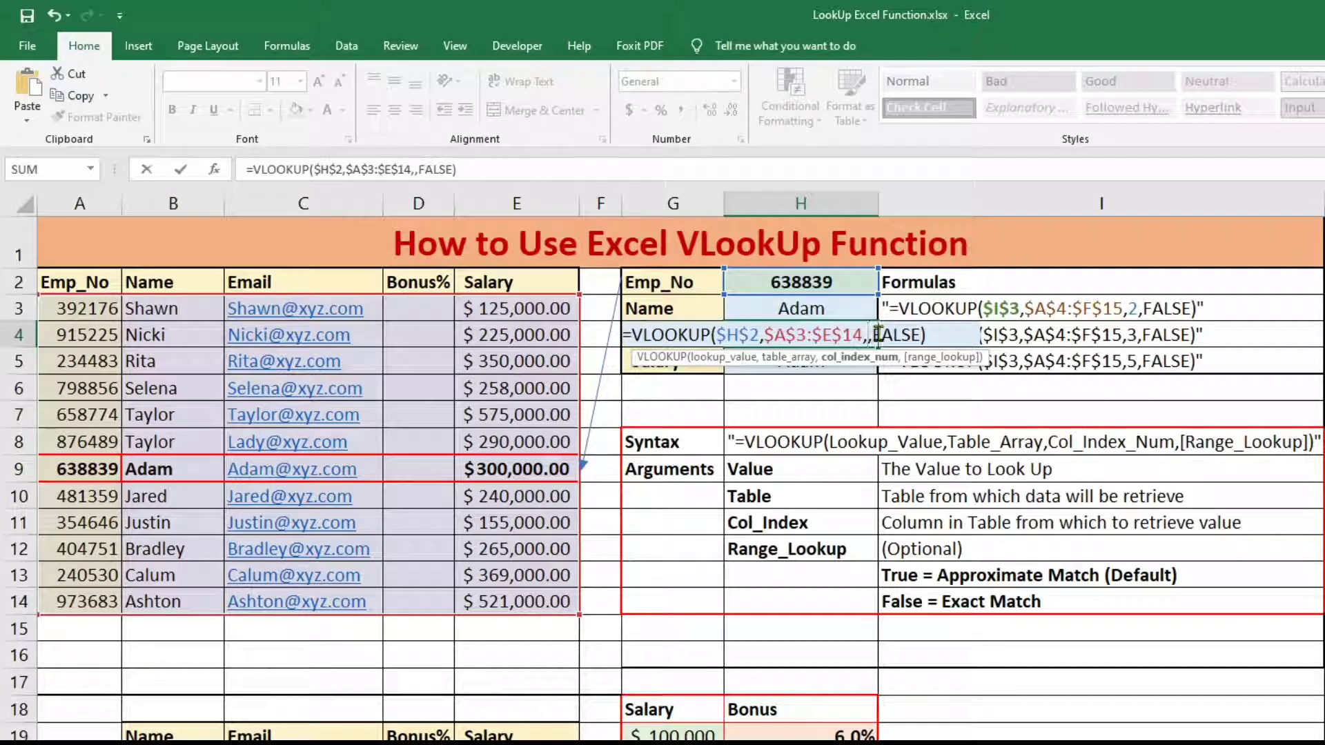
text(3)
key(Return)
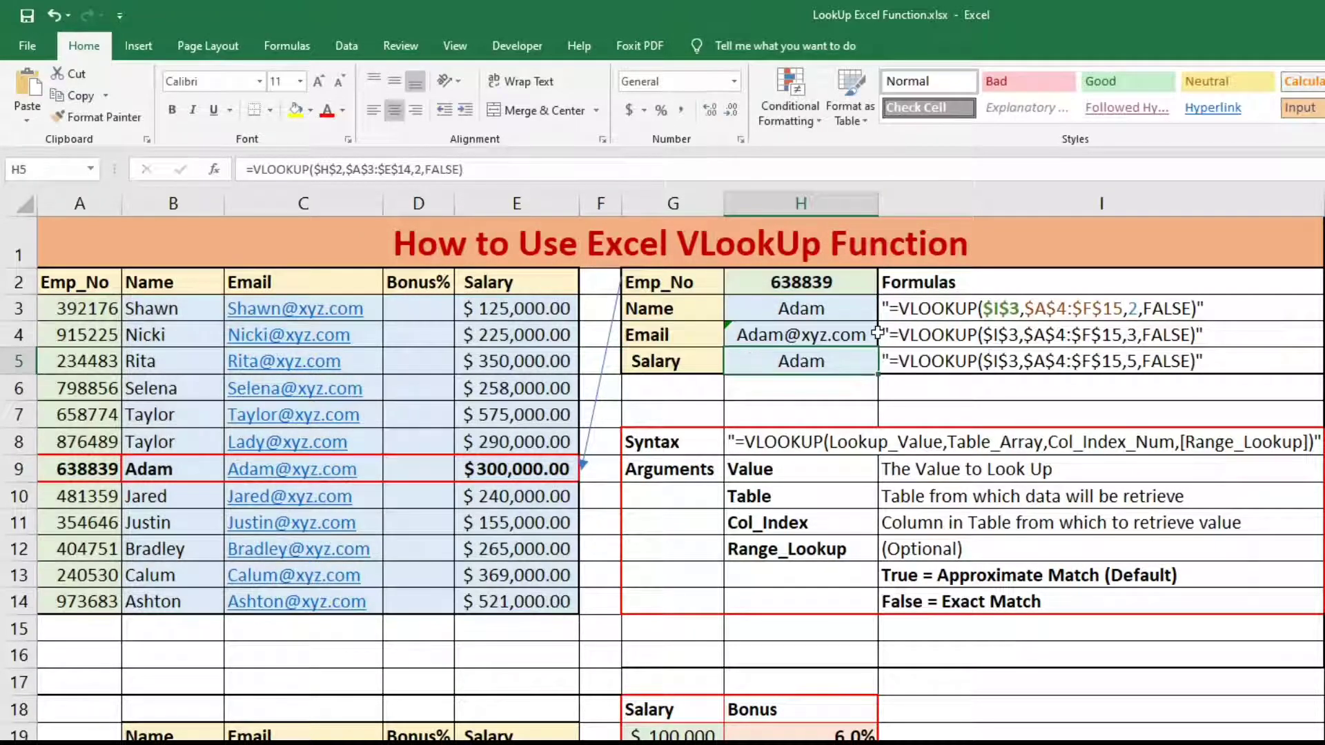
Set the column index in the Salary VLOOKUP formula in H5 to 5
double_click(821, 360)
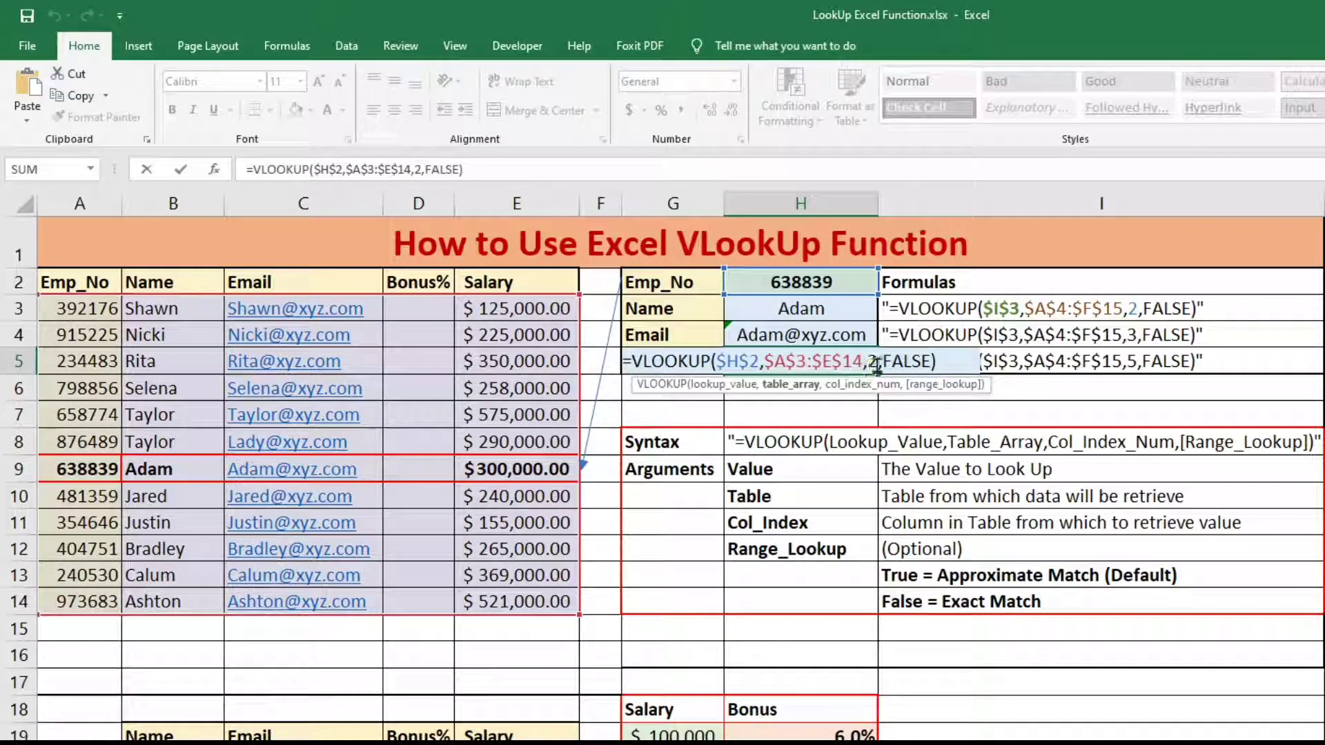
click(875, 361)
key(BackSpace)
text(5)
key(Return)
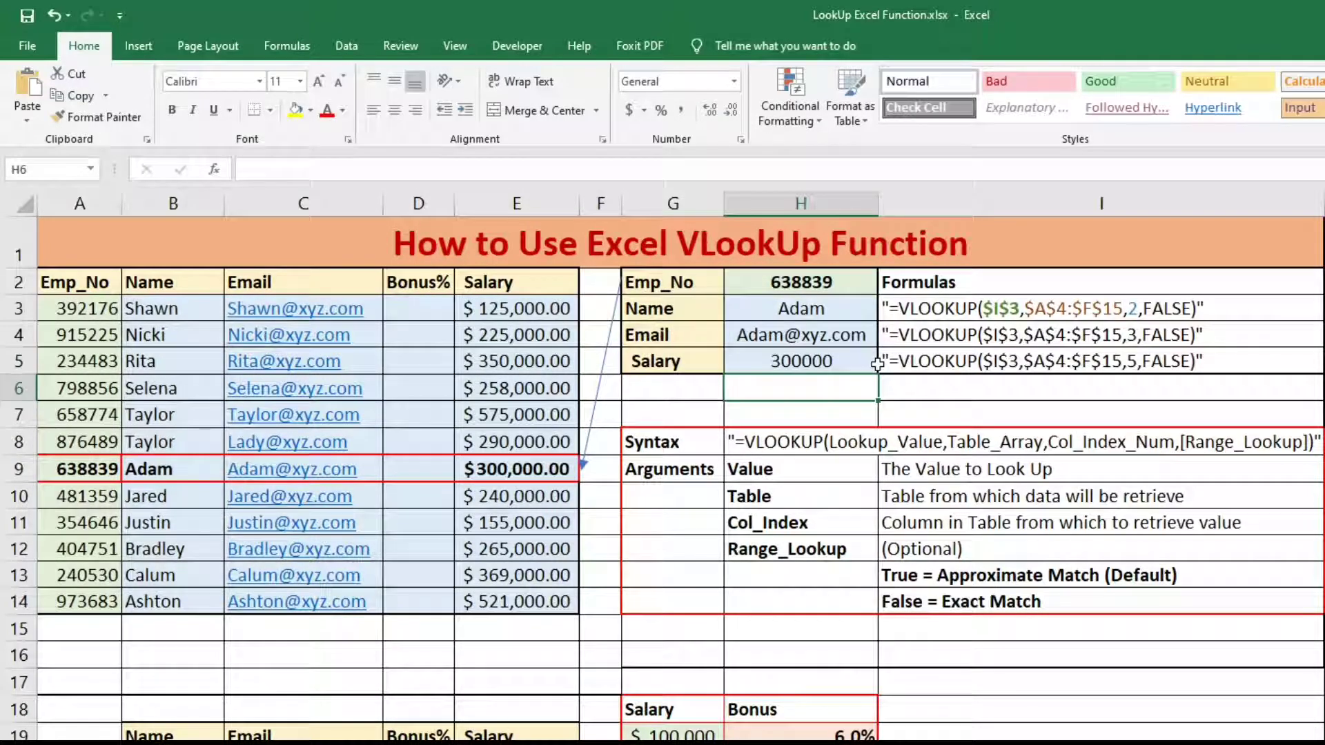
Review the lookup range A3:E14 and the exact-match argument FALSE in the sample formula in I3
drag(62, 309, 514, 599)
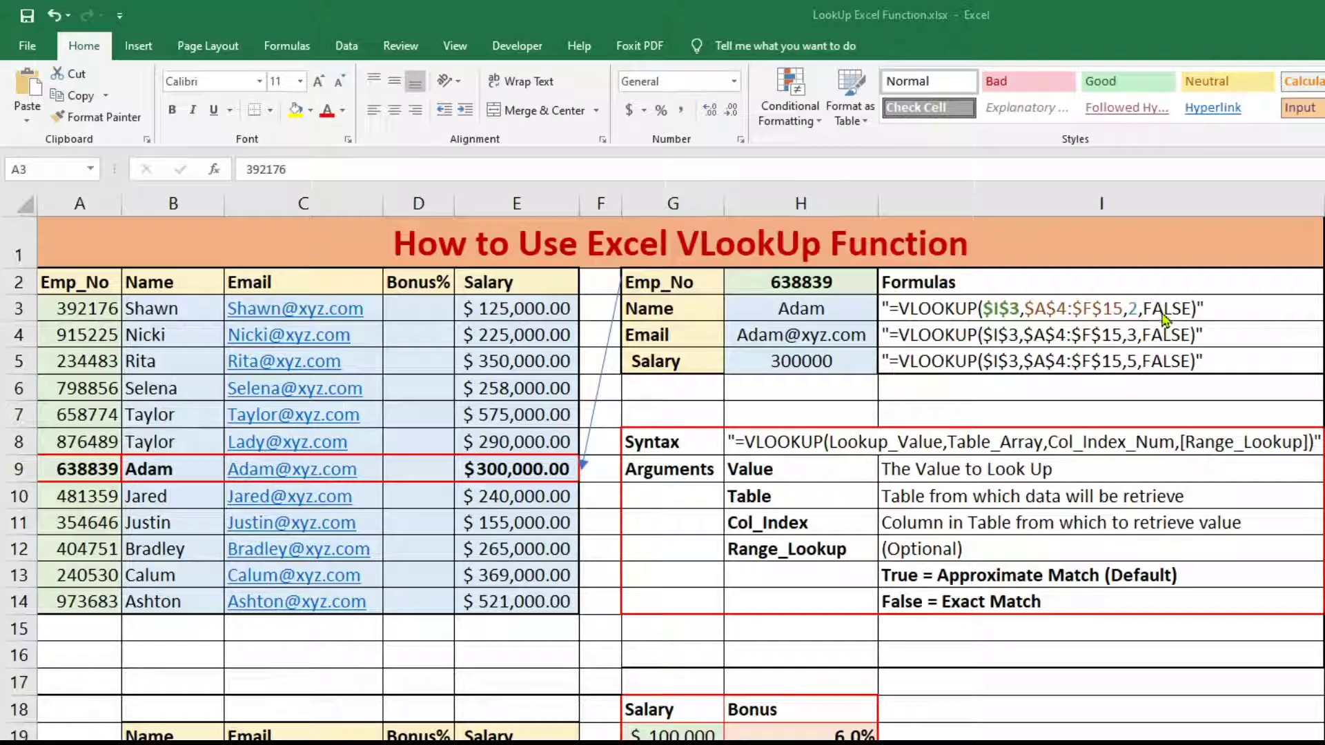
click(1180, 310)
click(1171, 308)
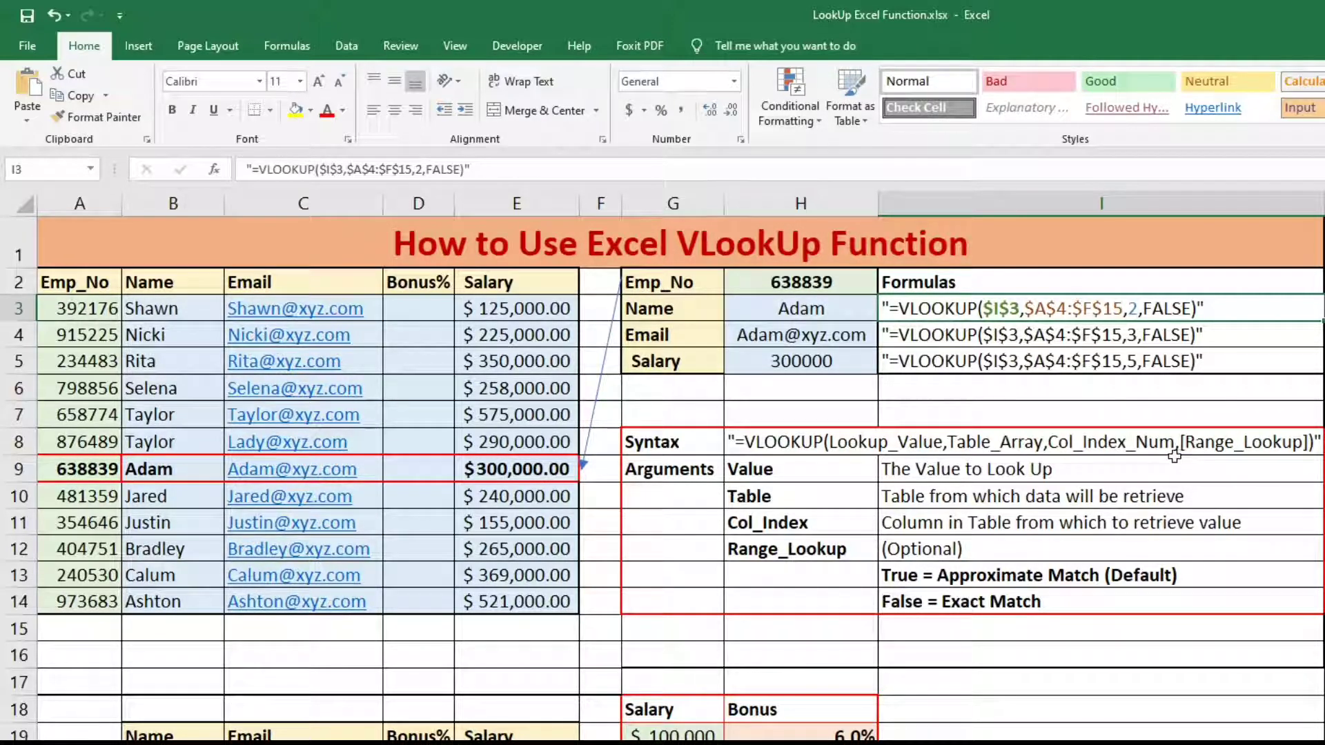
Examine the approximate-match VLOOKUP in D21 and the Bonus% column D19:D31 of the second employee table
scroll(936, 578, down, 5)
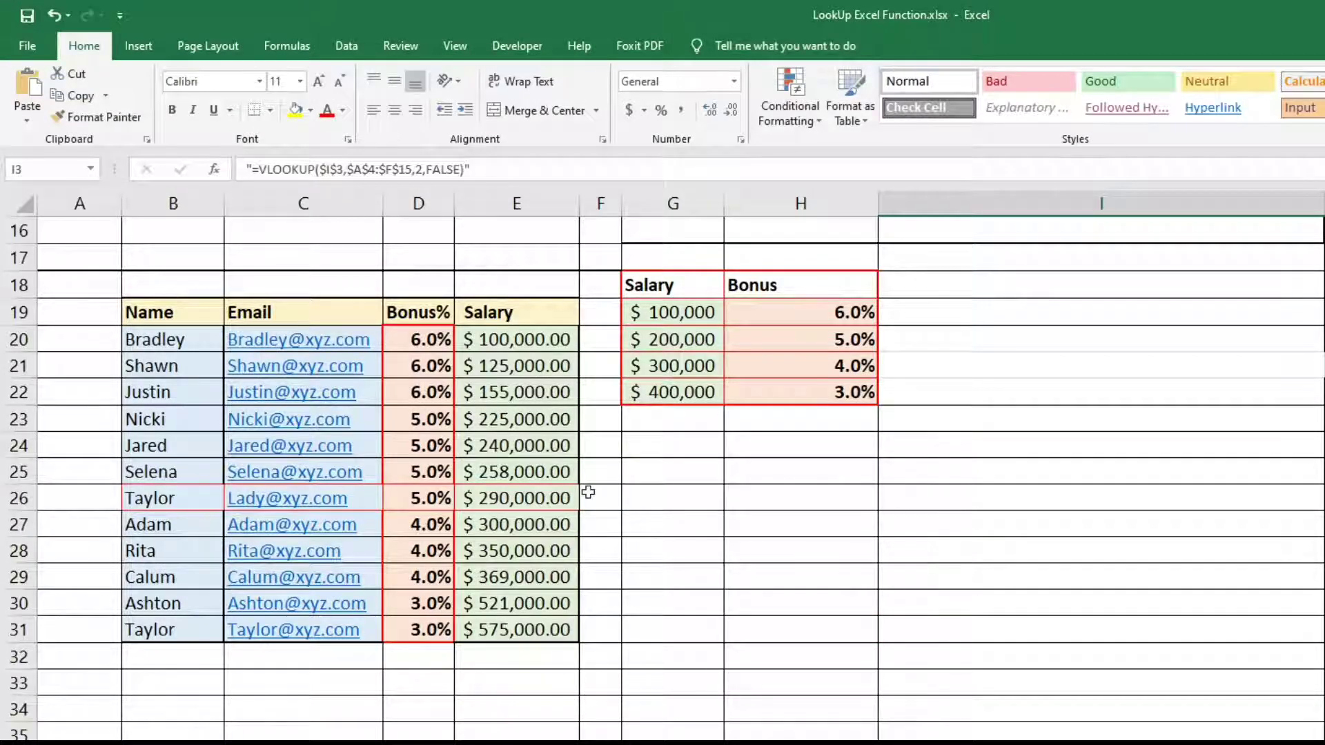
click(424, 365)
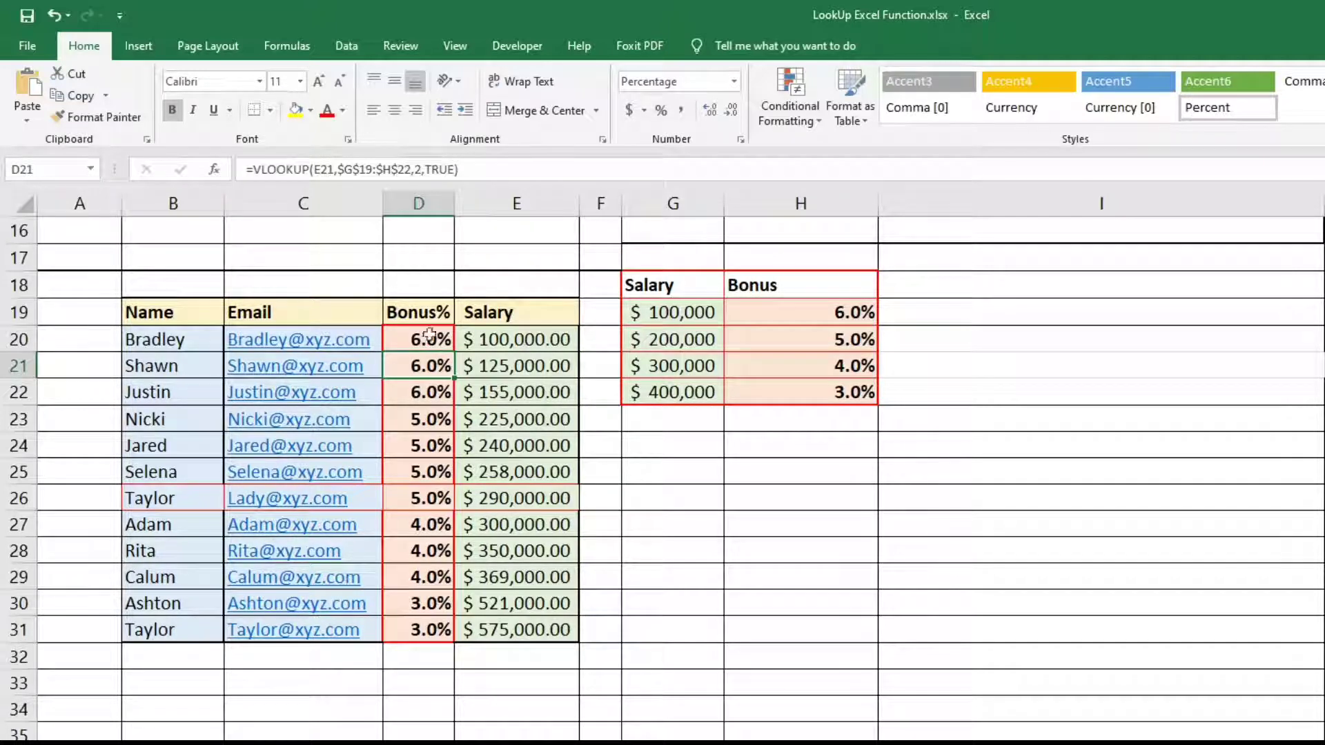
drag(429, 314, 433, 629)
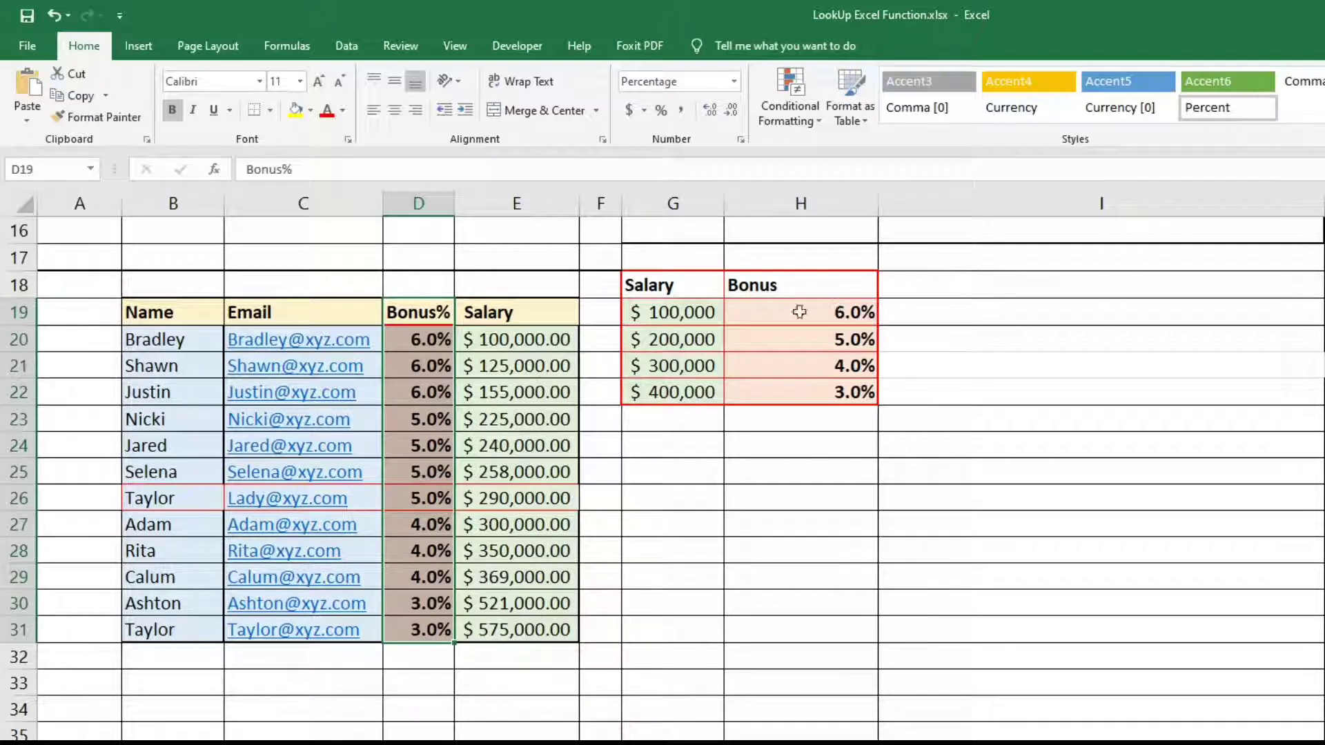
Examine the salary and bonus tiers in G19:H22 and how the VLOOKUP in D20 uses them with lookup value E20
drag(704, 312, 787, 411)
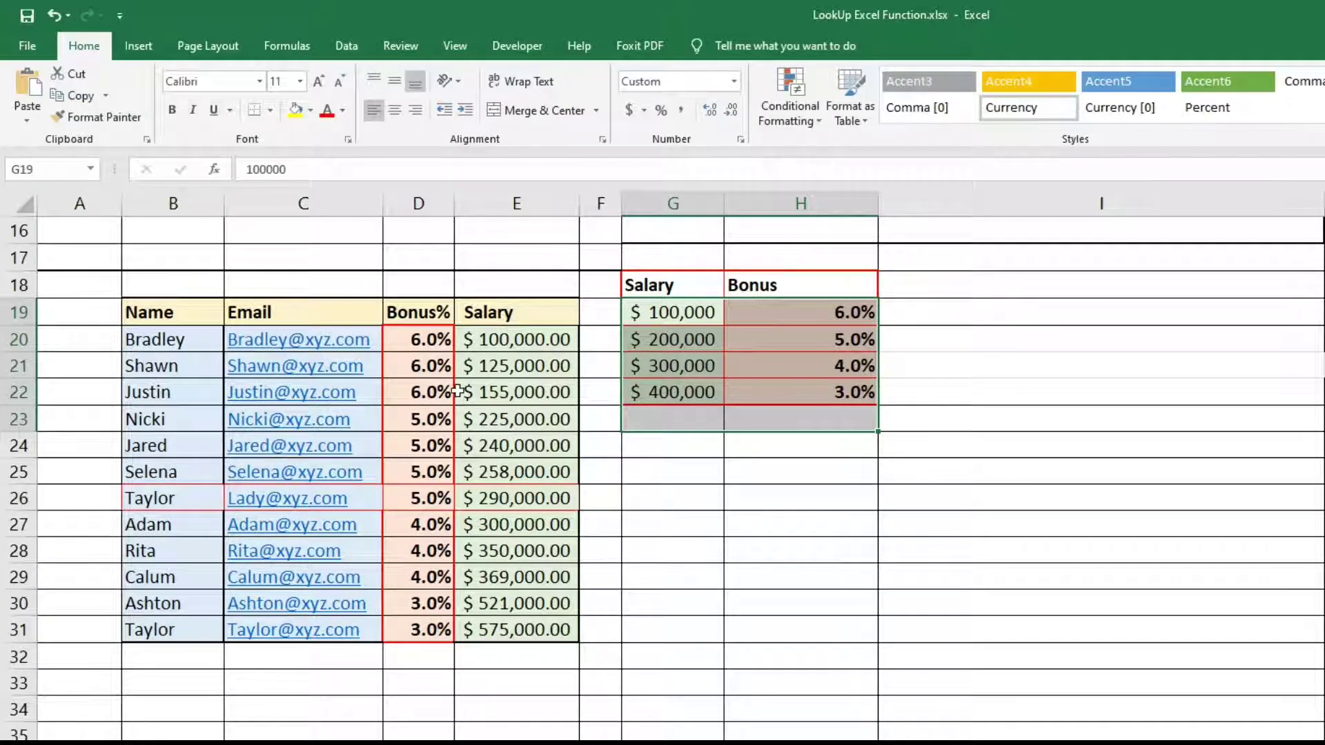
click(415, 343)
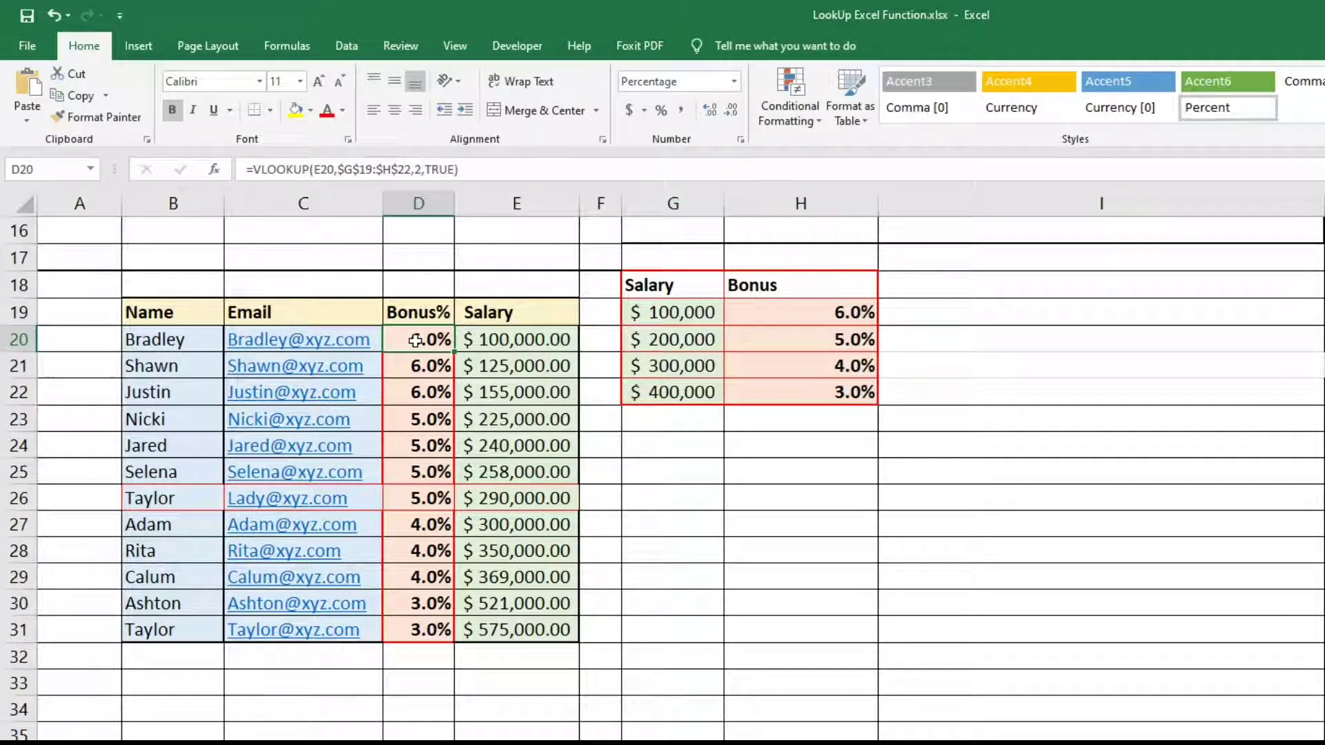
double_click(415, 340)
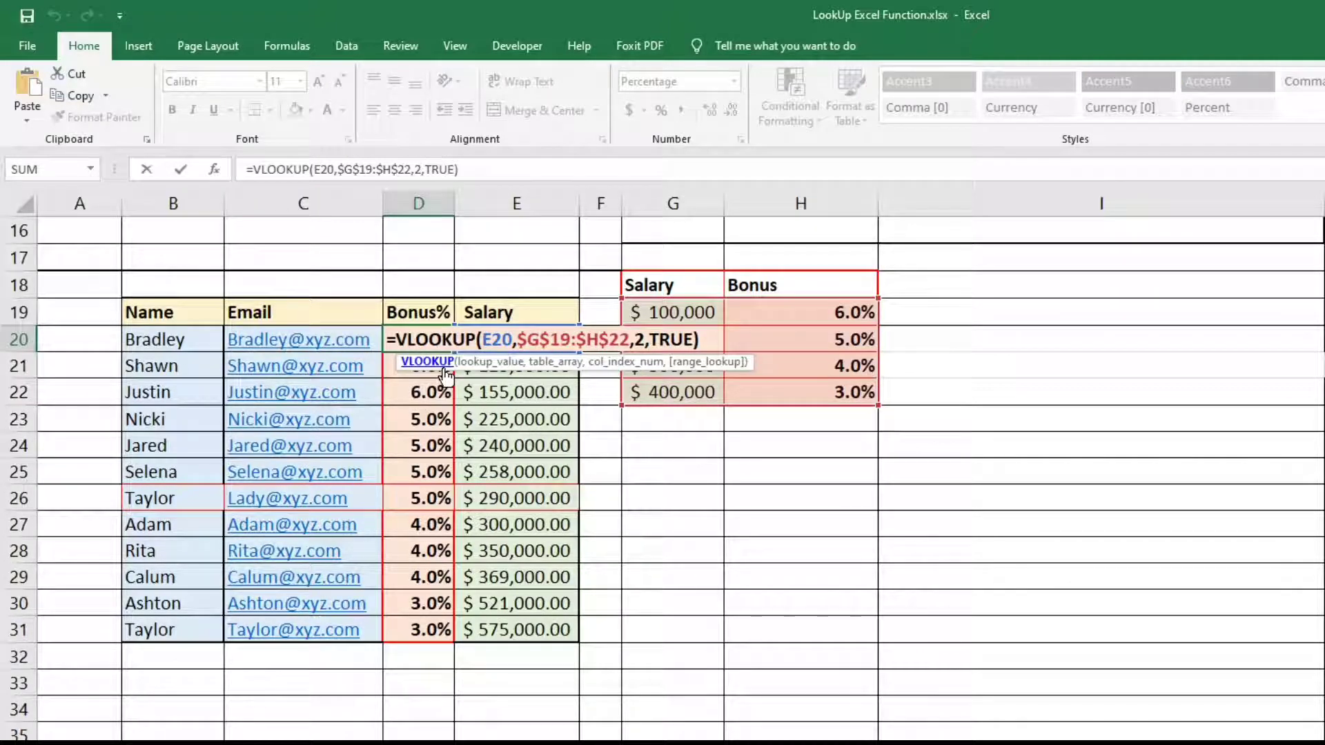
click(510, 341)
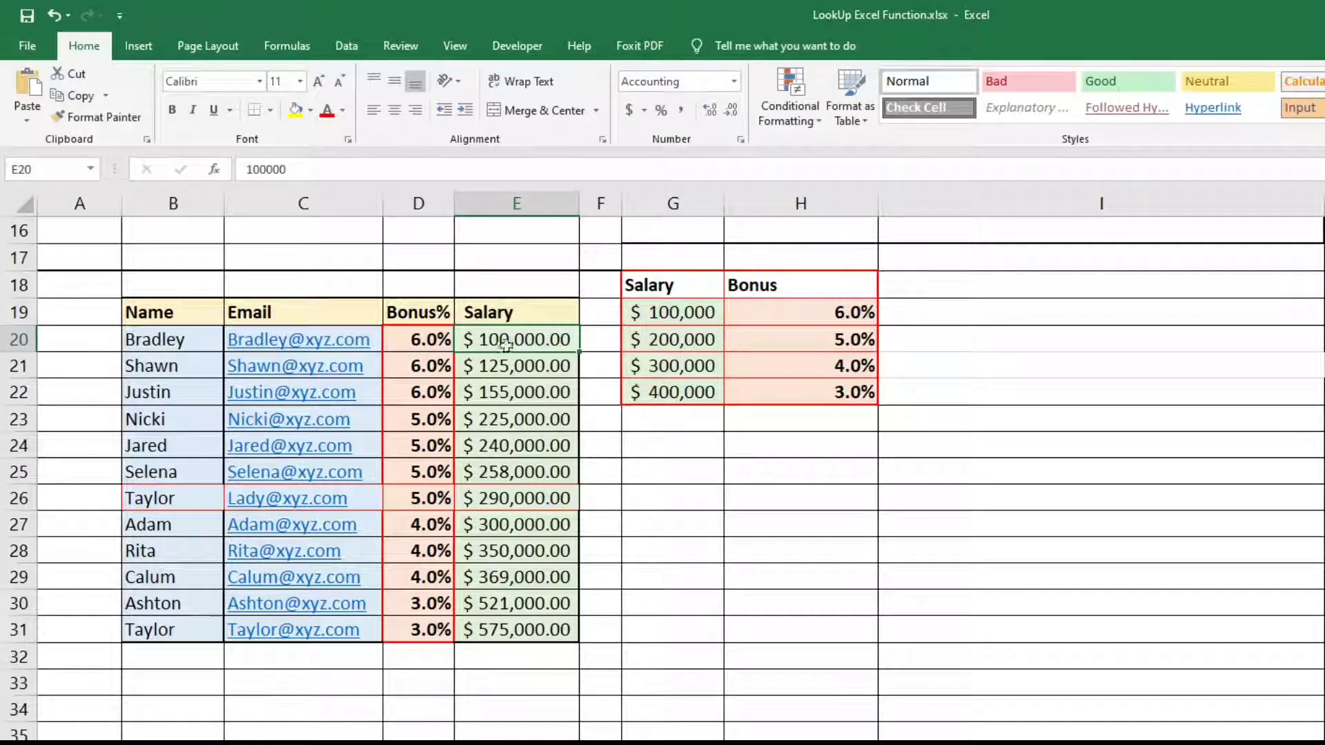
click(424, 341)
double_click(424, 341)
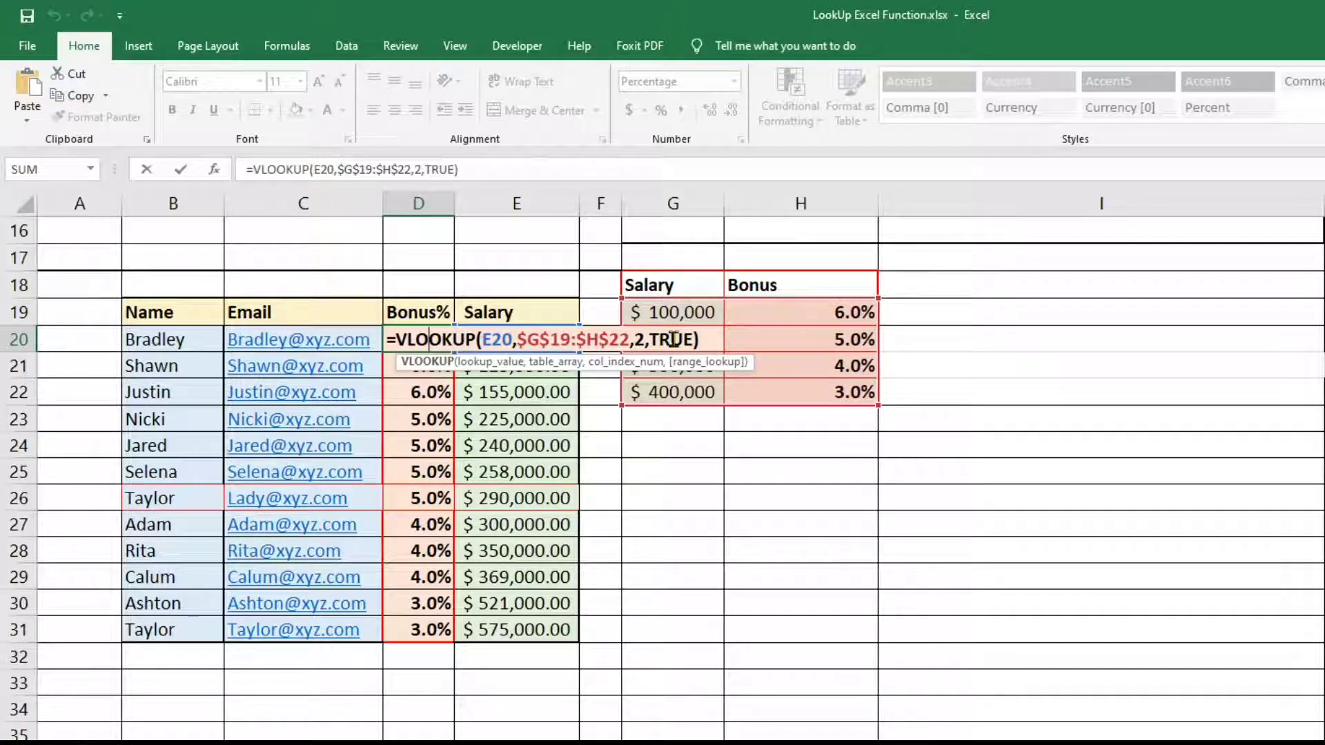
key(Return)
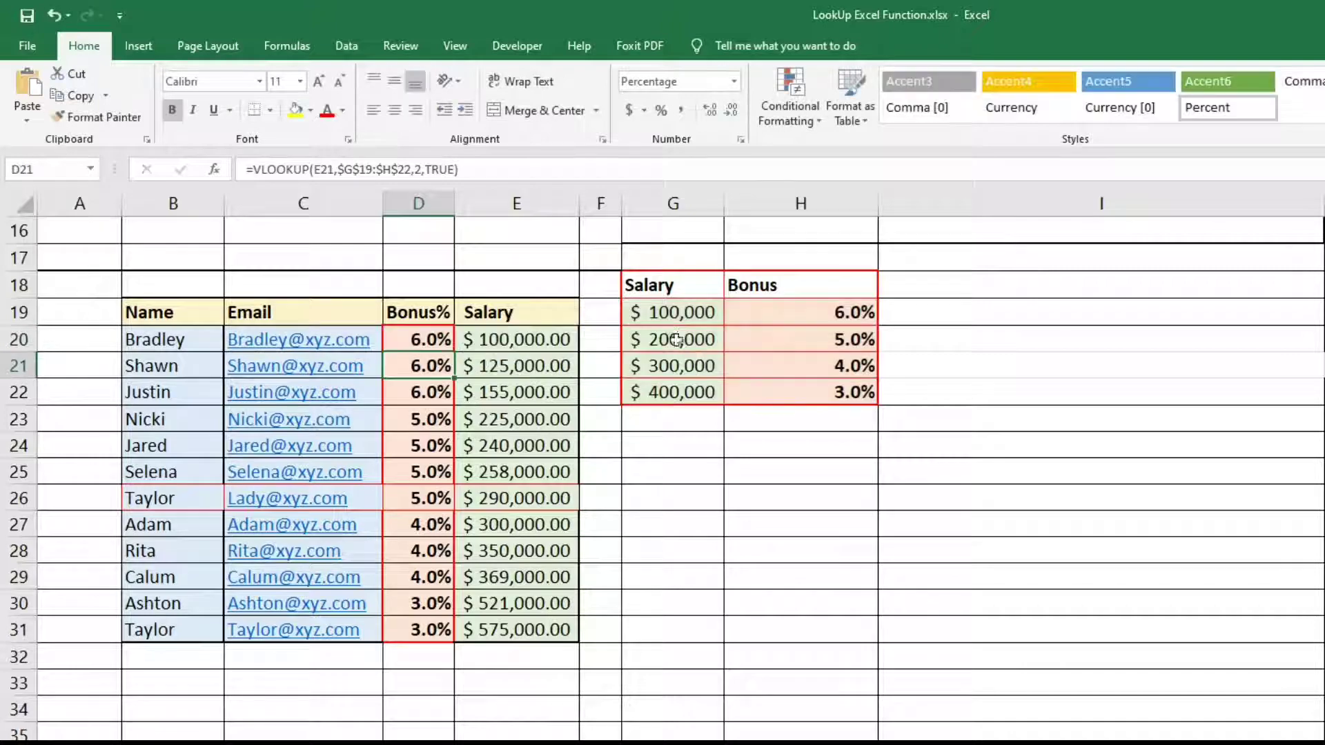
Compare the salaries in E20 and E21 with the first salary tier in G19 and its bonus in H19
click(424, 348)
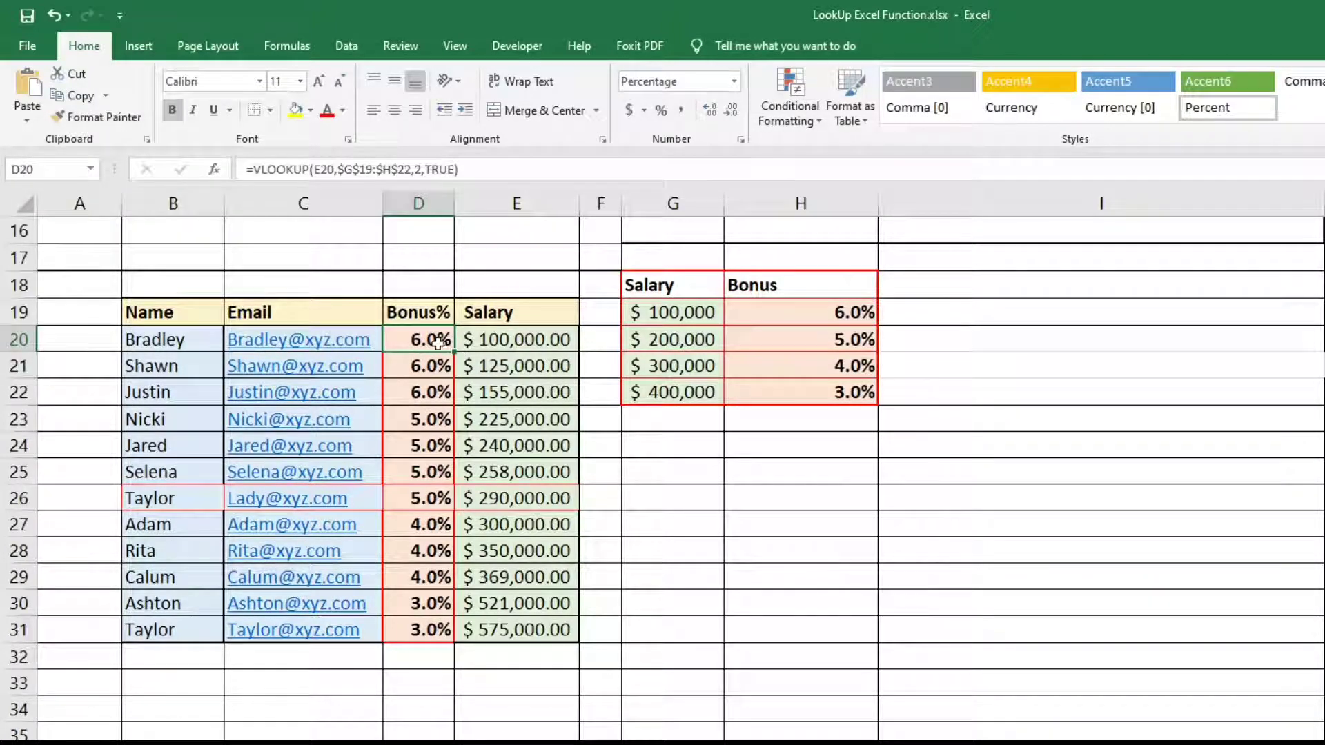
click(518, 337)
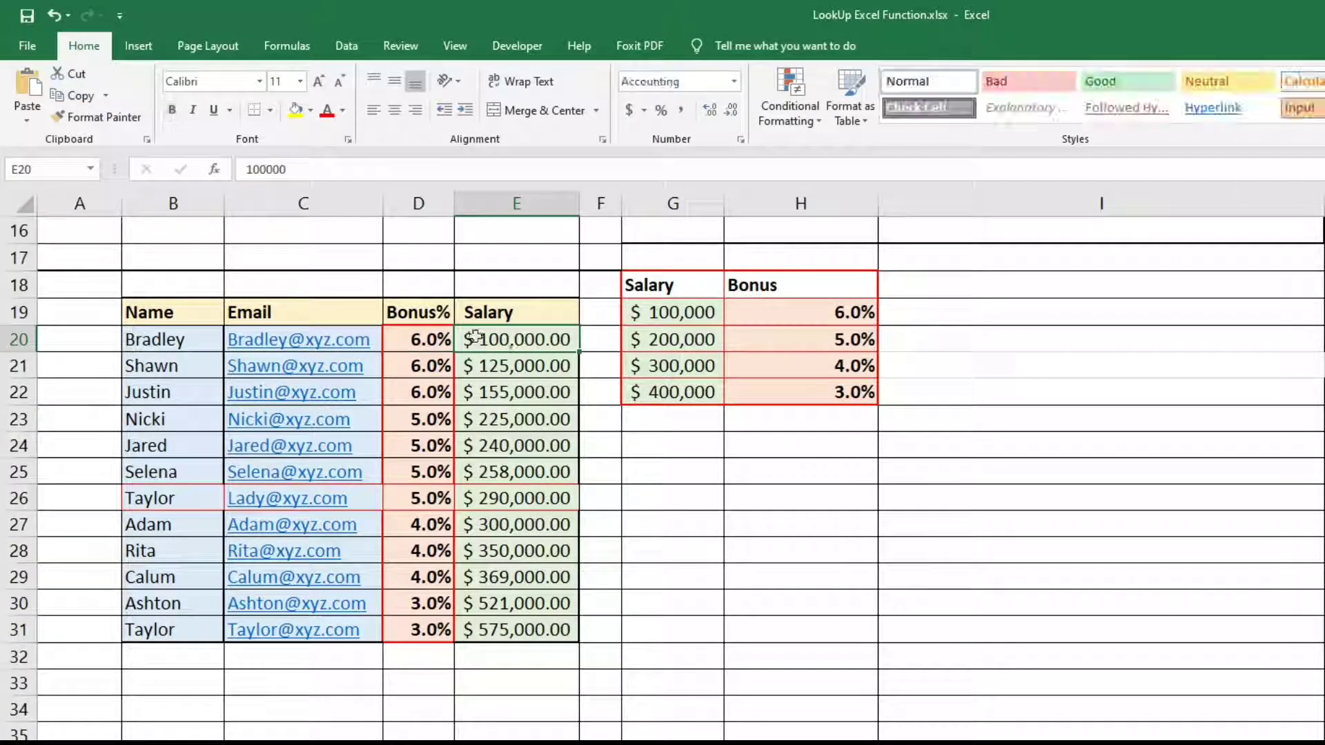
click(673, 316)
click(846, 316)
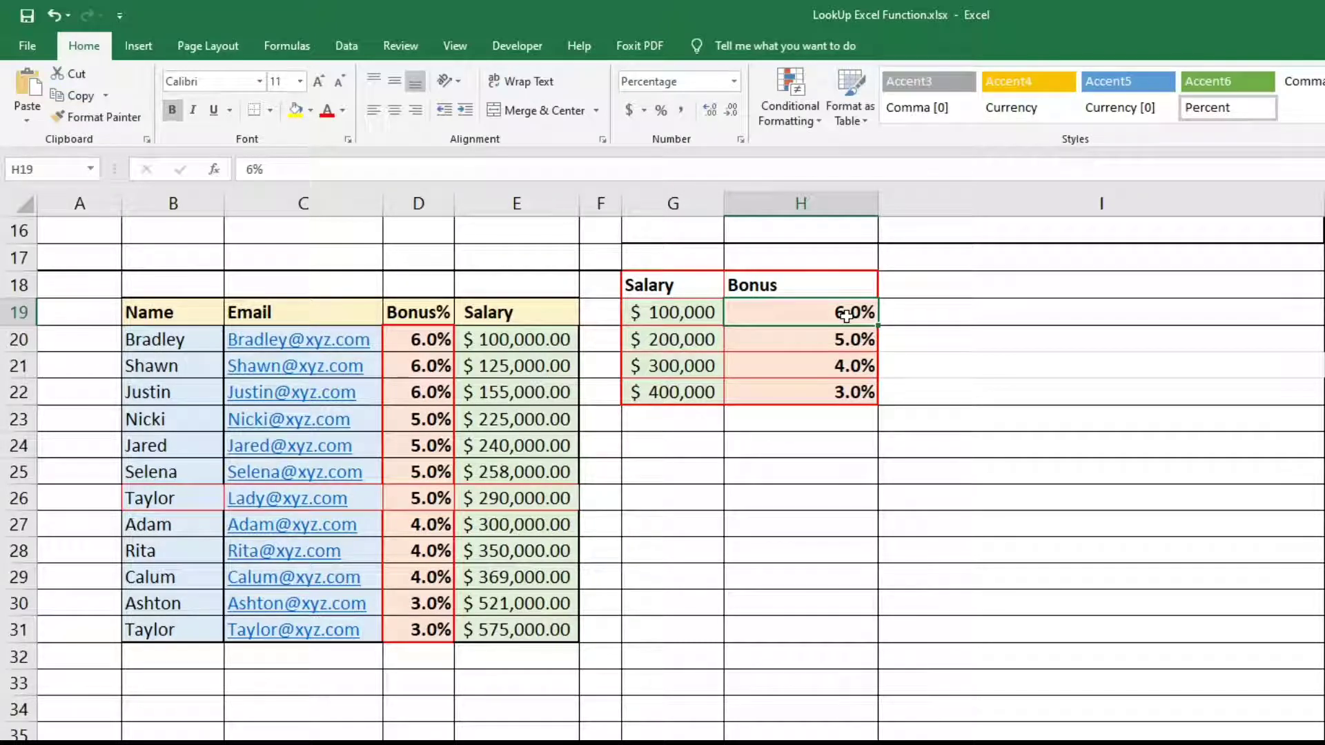
click(506, 376)
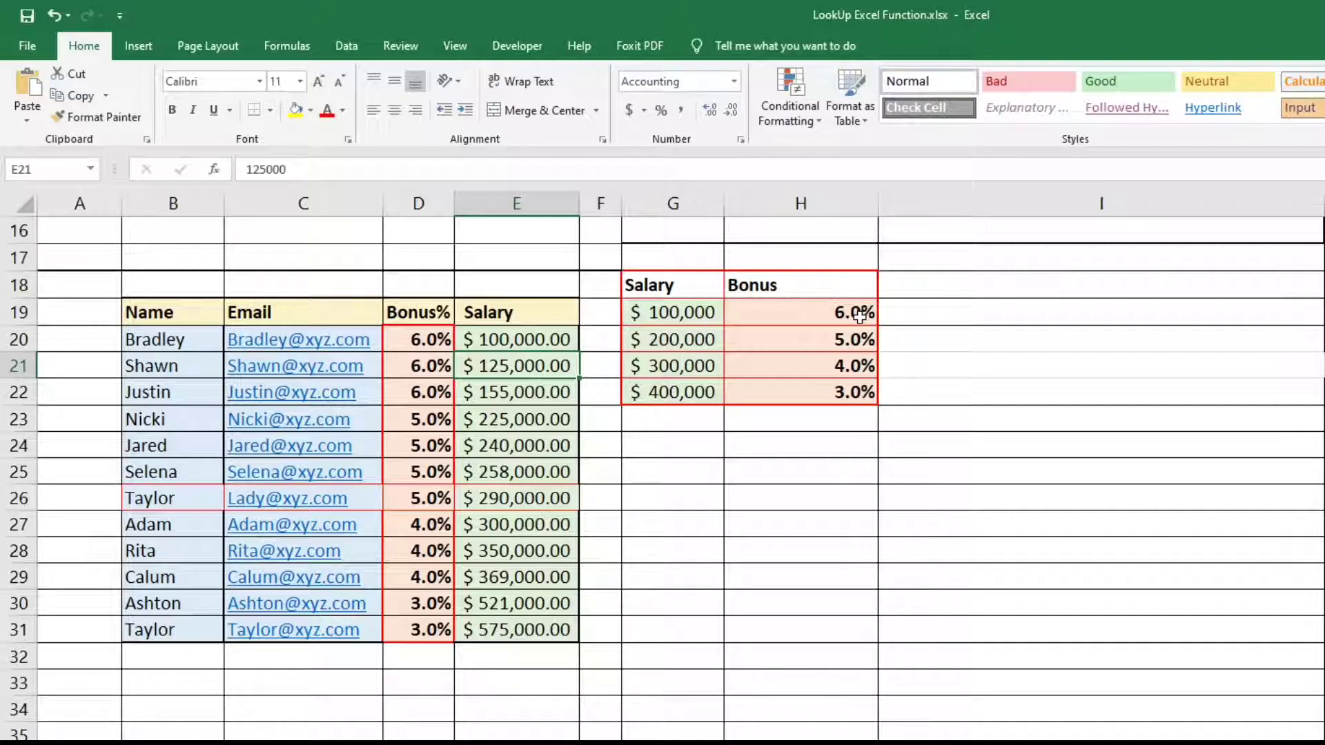
Review the approximate-match argument TRUE in the VLOOKUP formula in D20, leaving the formula as it is
click(424, 342)
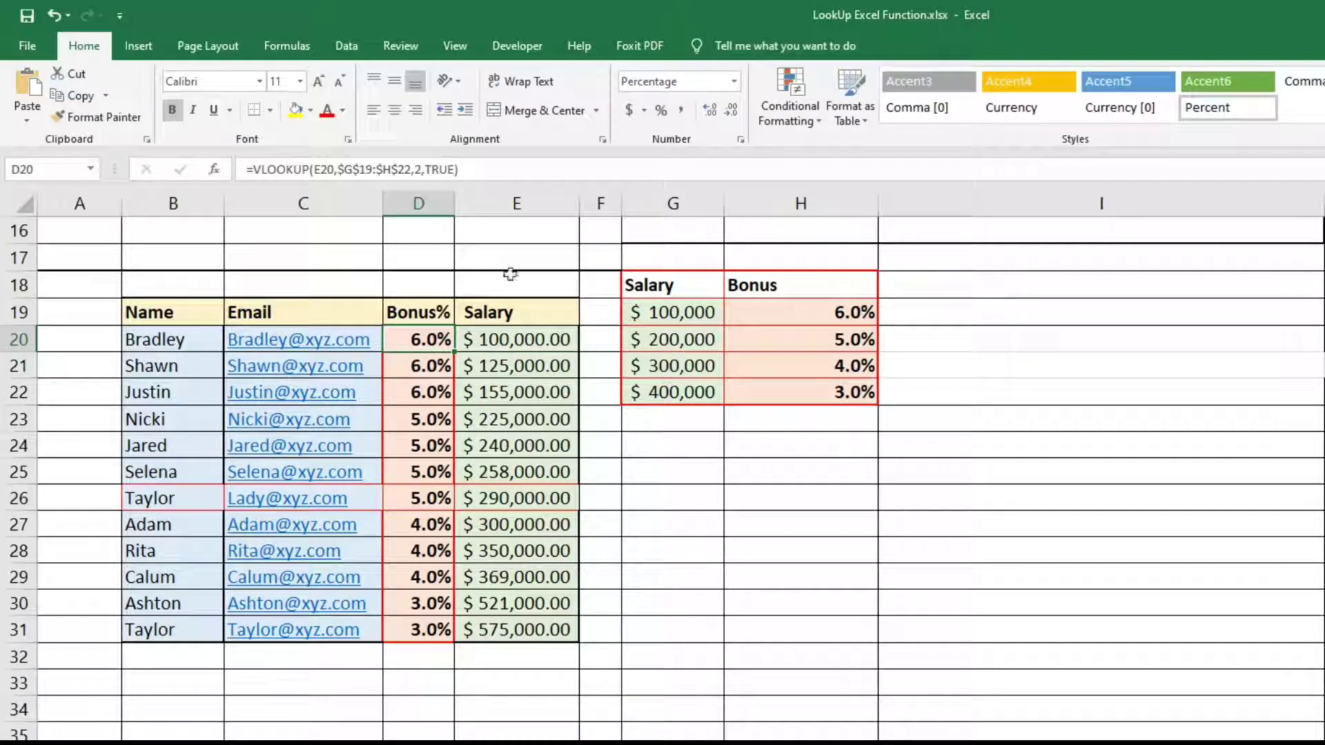
double_click(425, 342)
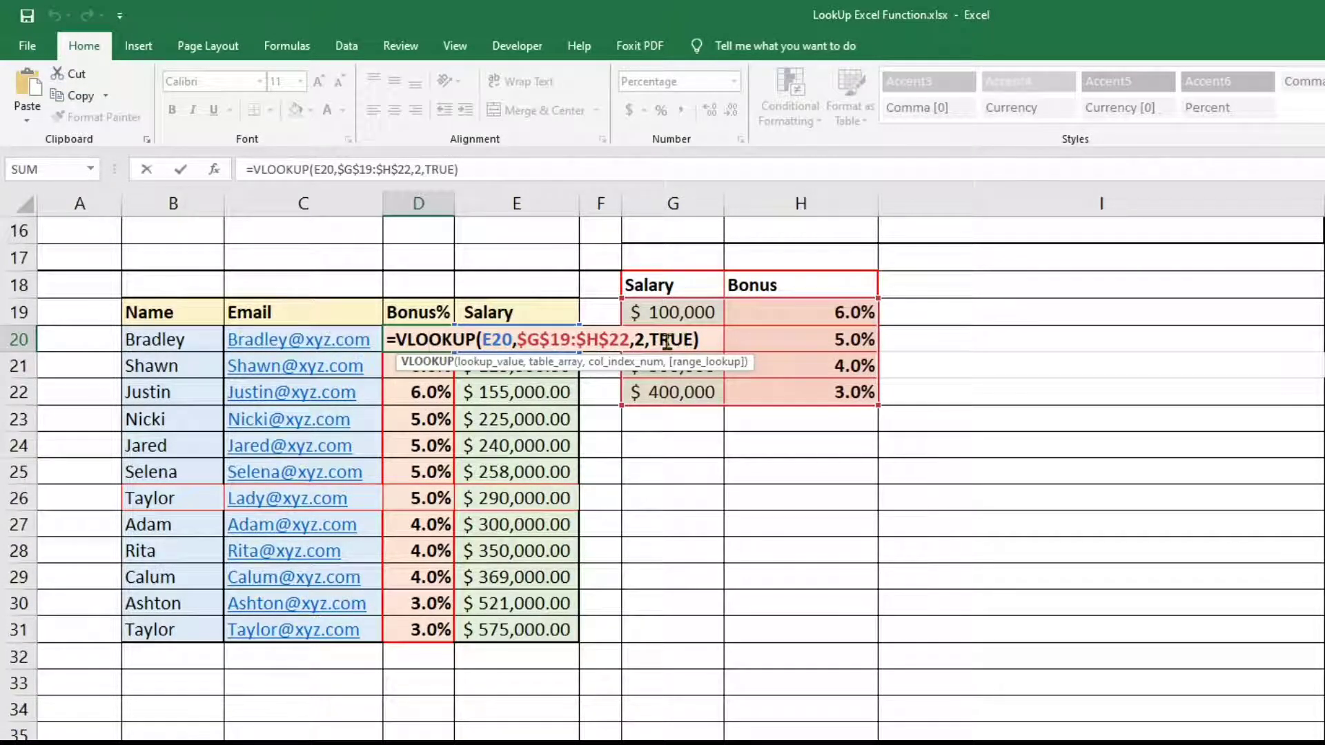
key(Return)
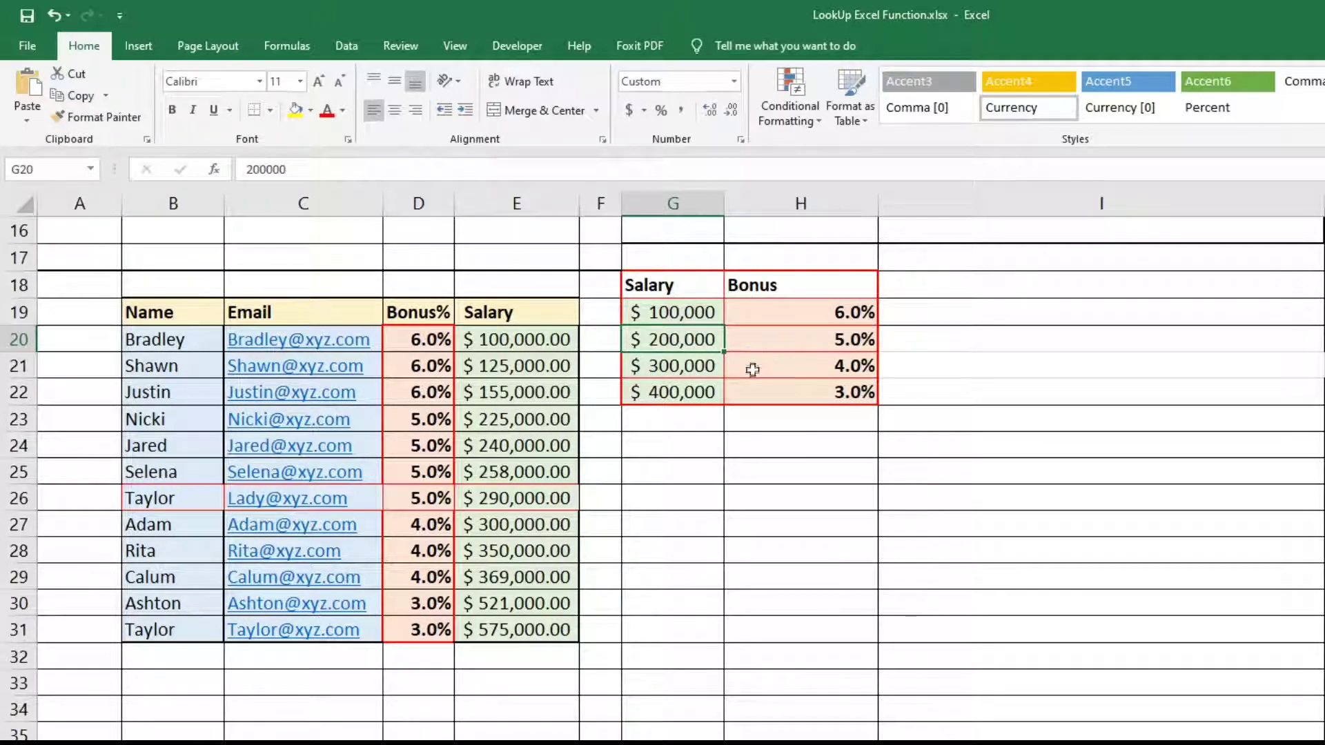
Check the salary thresholds in G21 and G22 against the employee salaries, and return to the exact-match example above
click(684, 366)
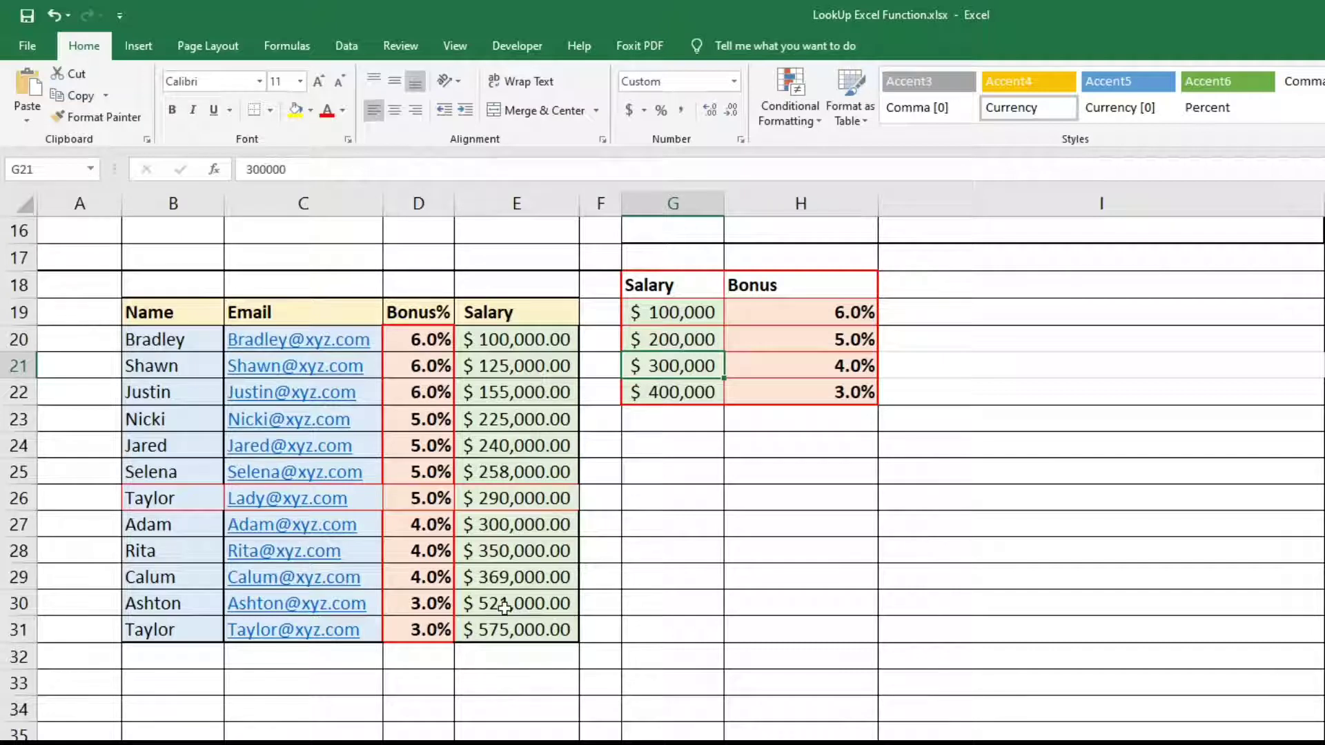
click(686, 392)
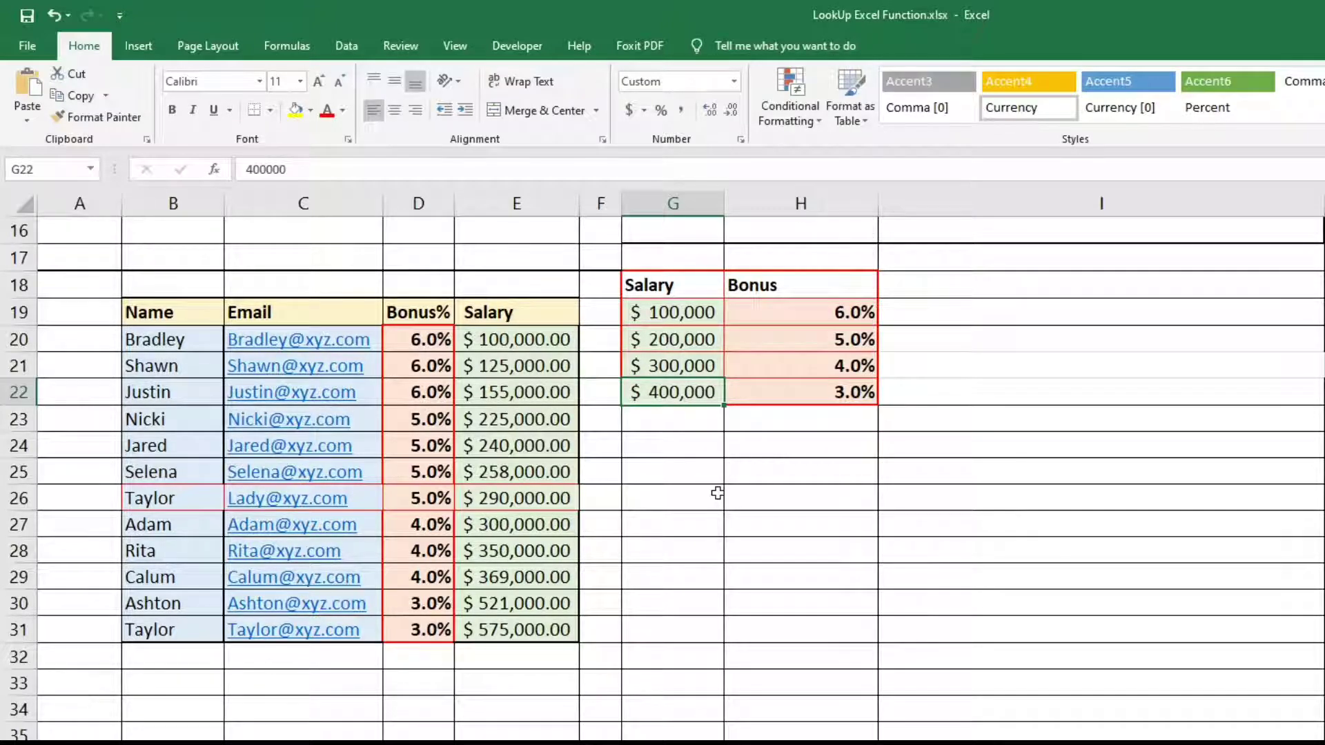
click(733, 527)
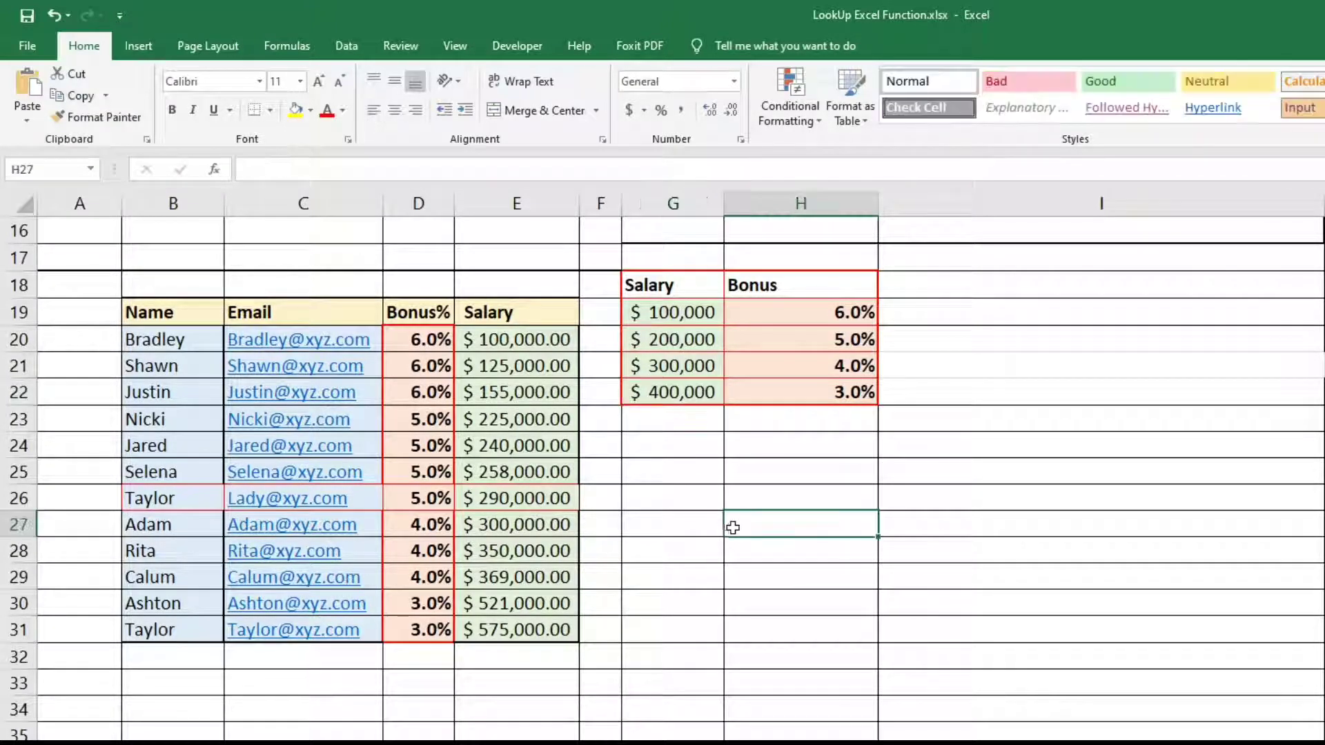
scroll(731, 527, up, 3)
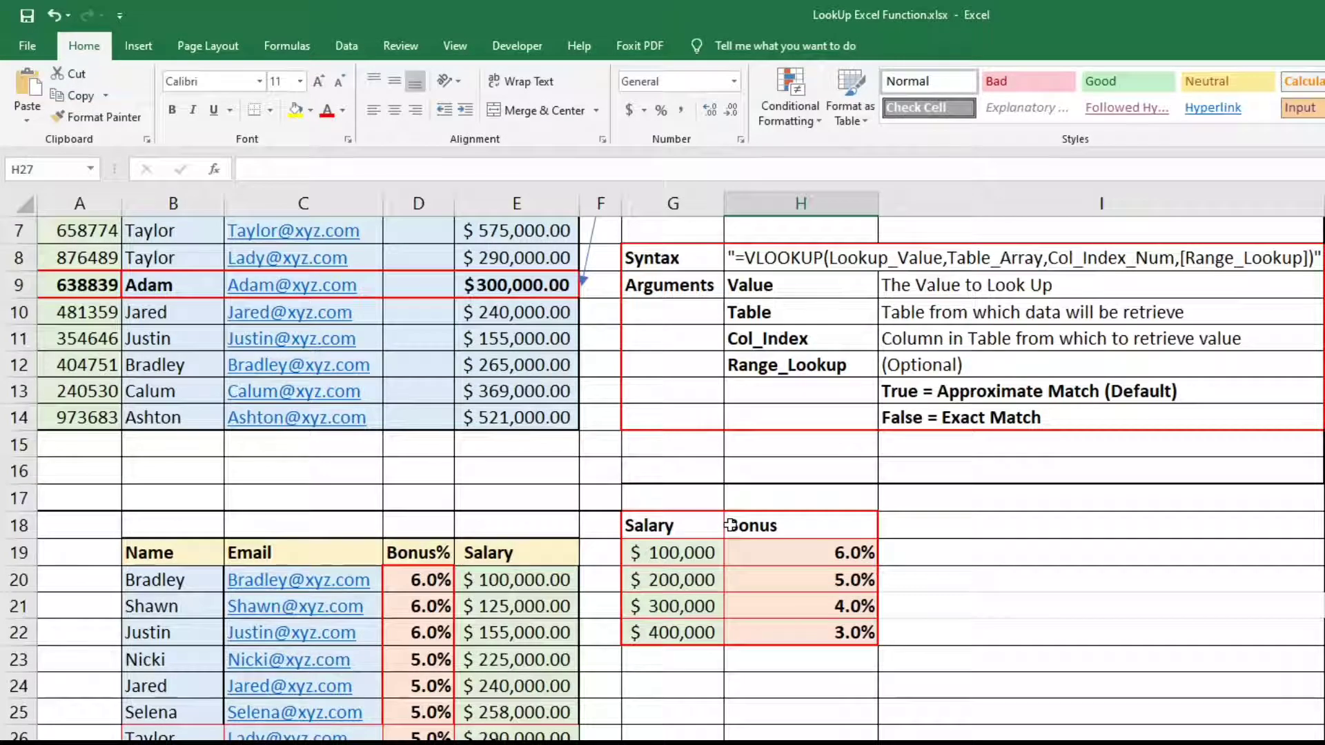
scroll(730, 527, up, 2)
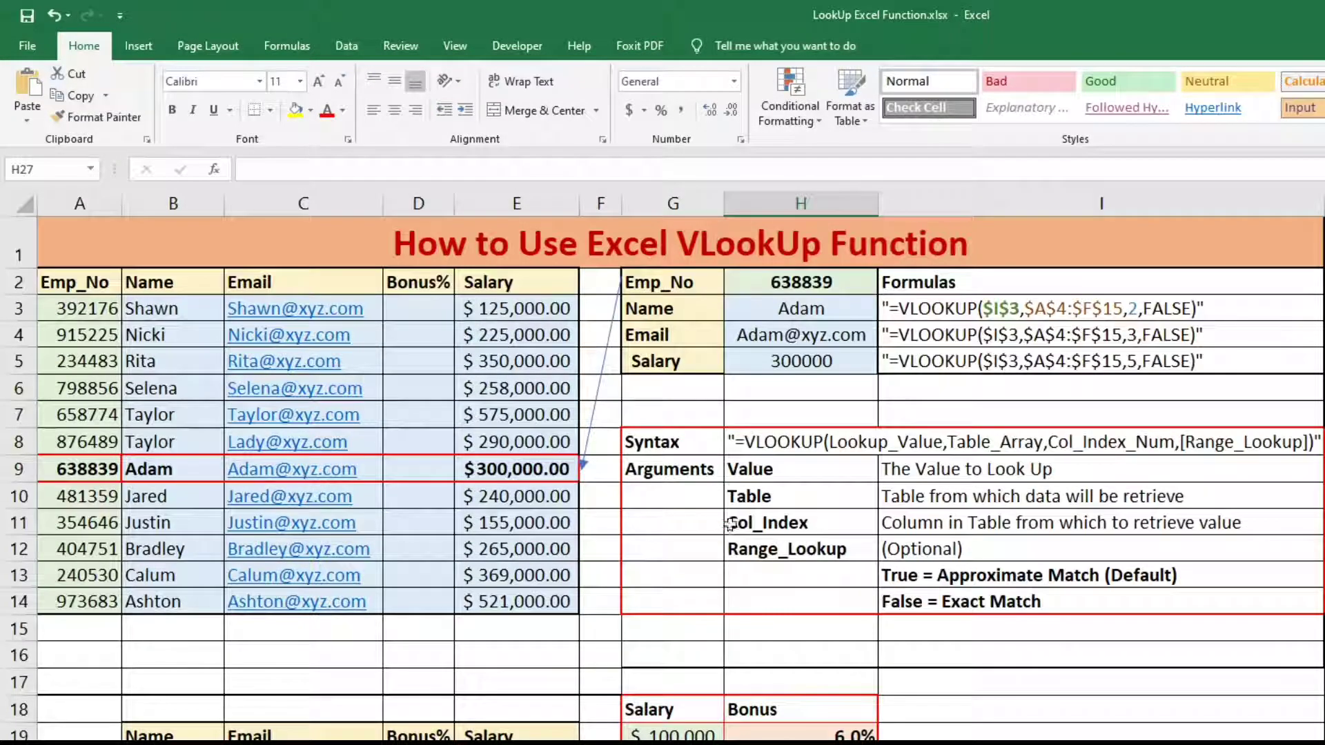